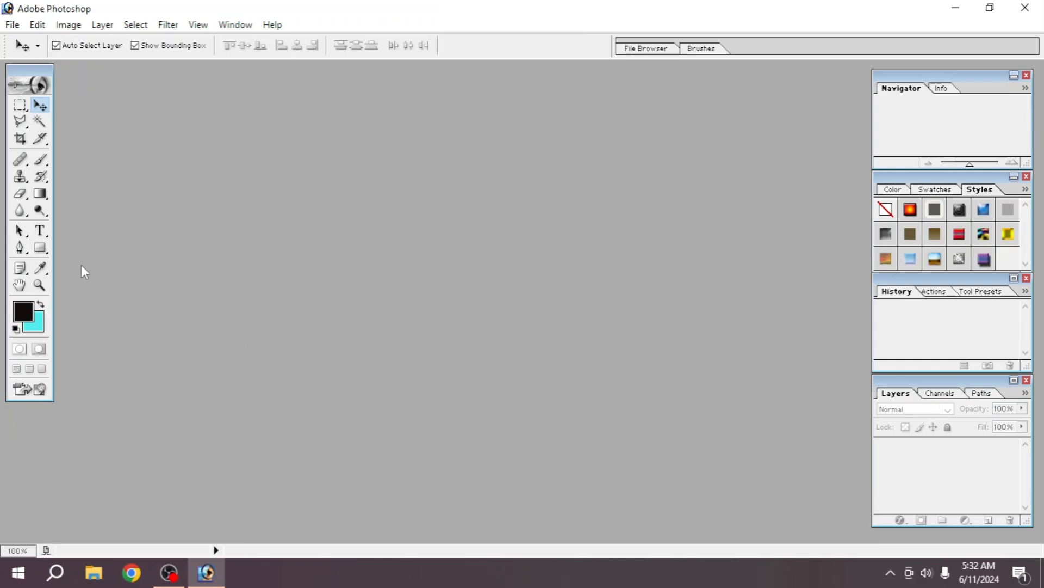
Open the desktop images "gdfgy copy" and "IMG_20230317_202413 copy - Copy" together and arrange their windows side by side
left_click(11, 25)
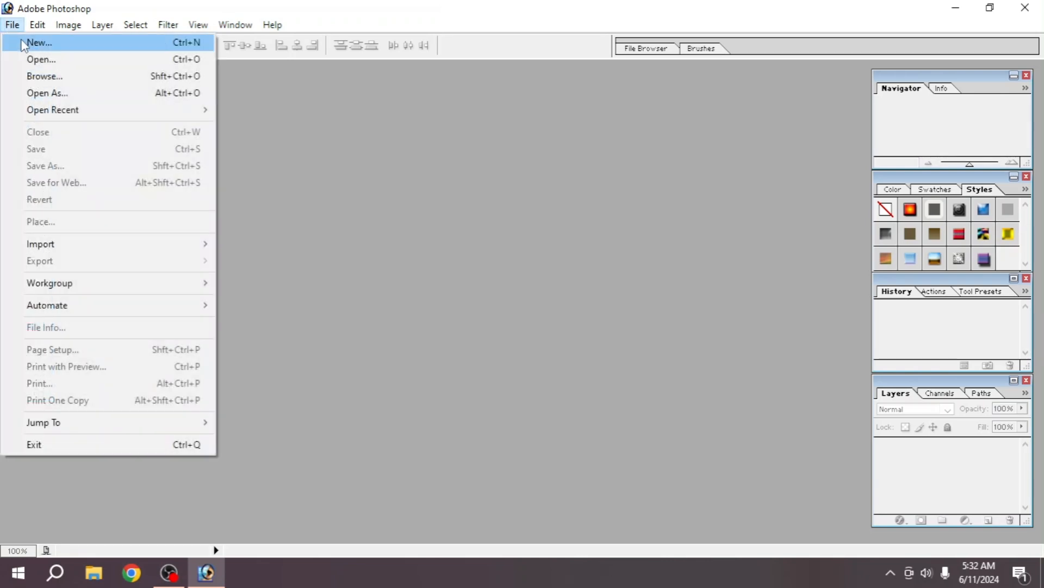
left_click(34, 60)
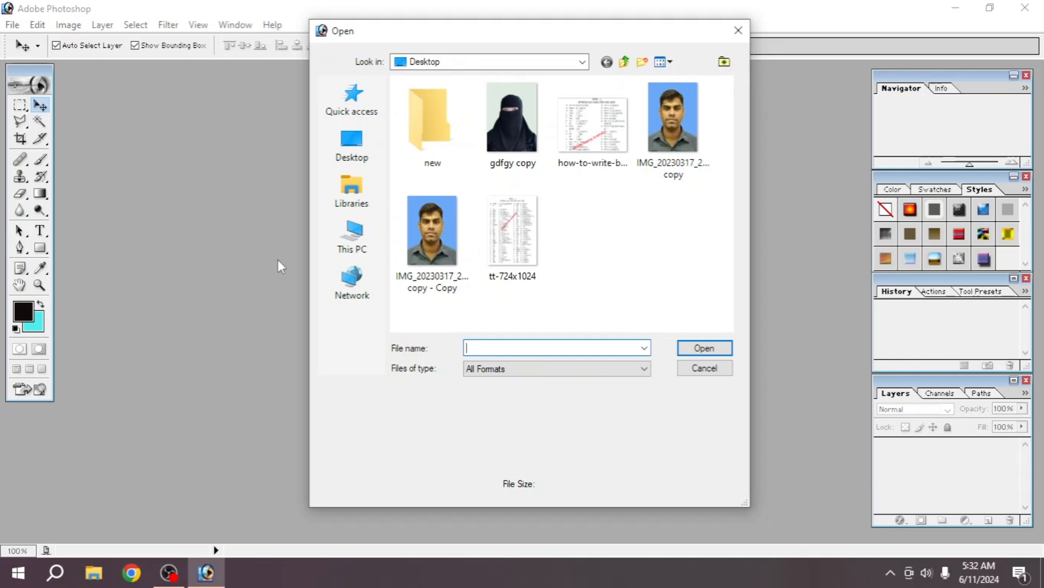
left_click(422, 241)
left_click(505, 163, "ctrl")
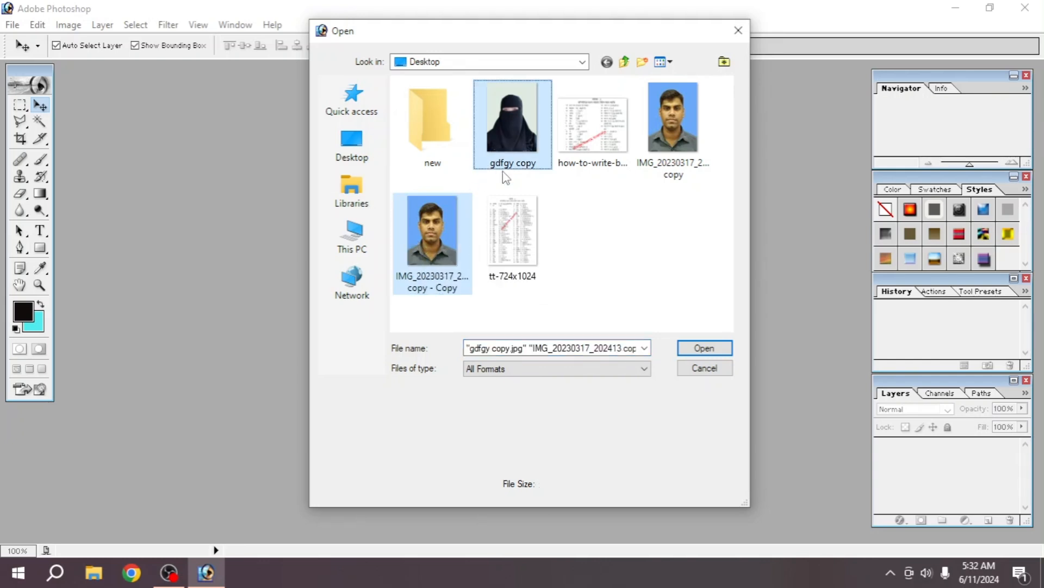
left_click(706, 348)
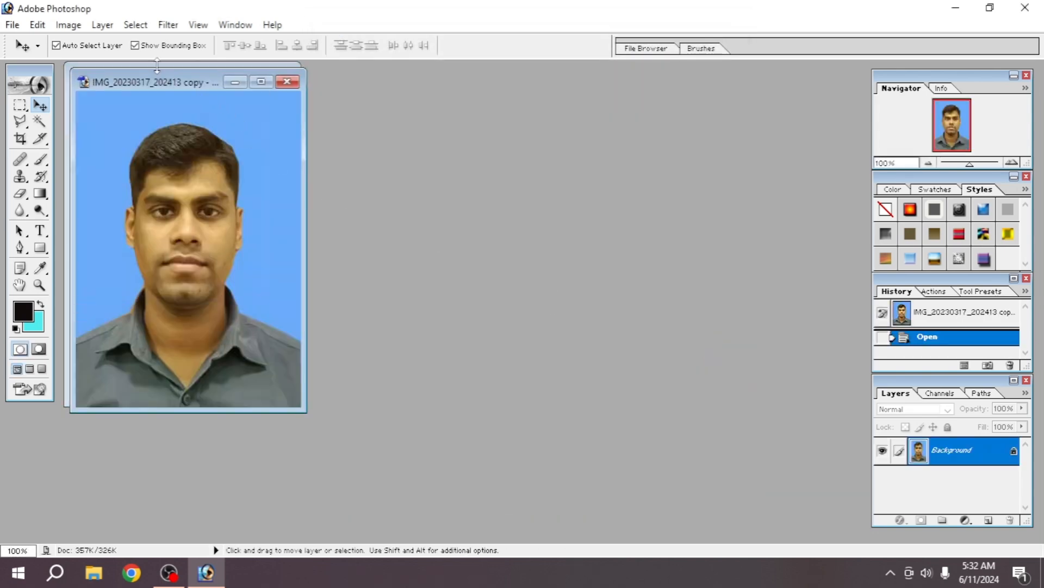
left_click_drag(159, 81, 367, 96)
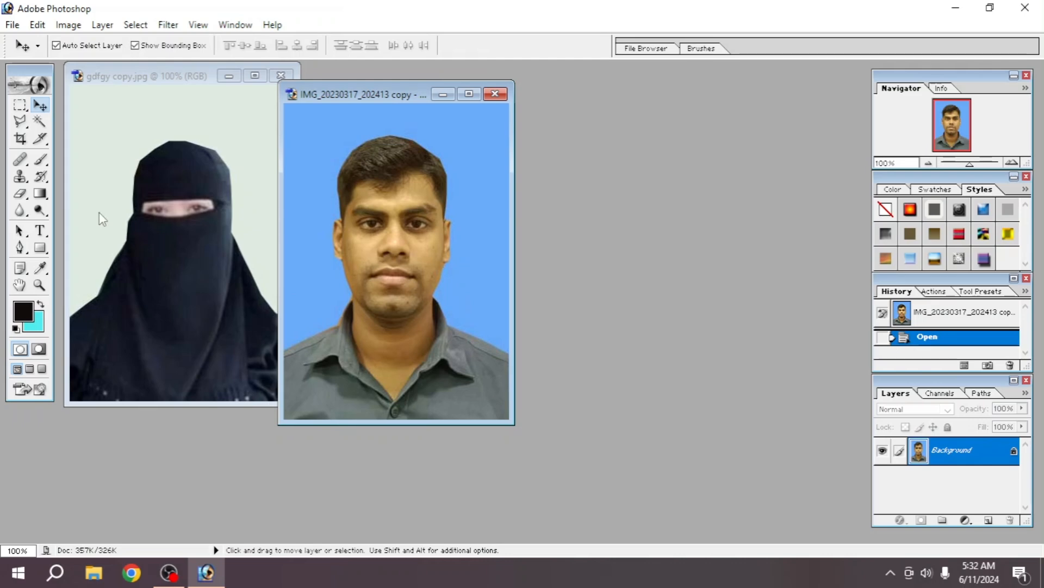
Create a white 2 x 3 inch RGB document at 300 pixels/inch and rotate its canvas 90° counterclockwise
left_click(12, 24)
left_click(33, 43)
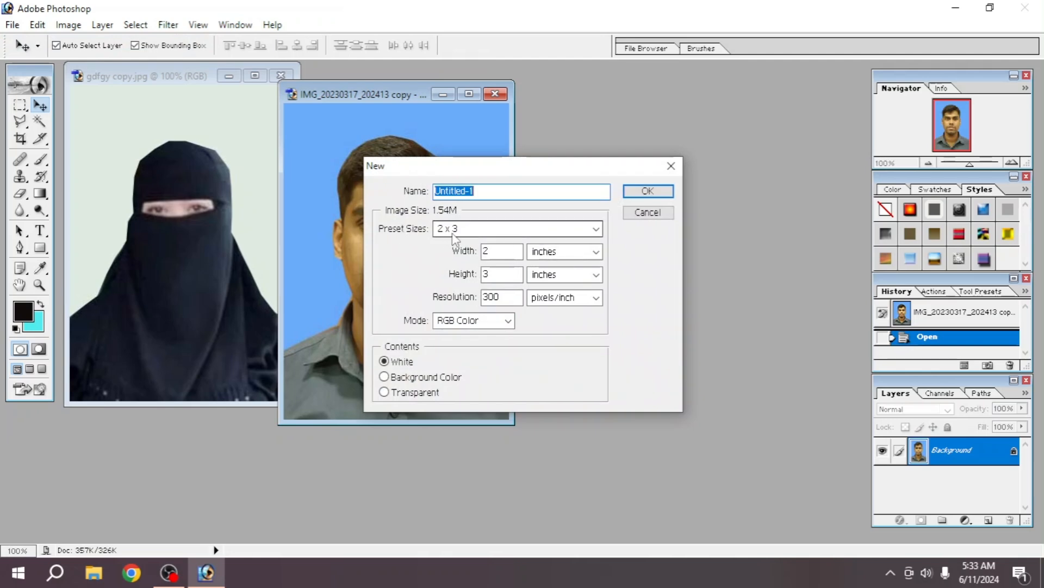
left_click(647, 192)
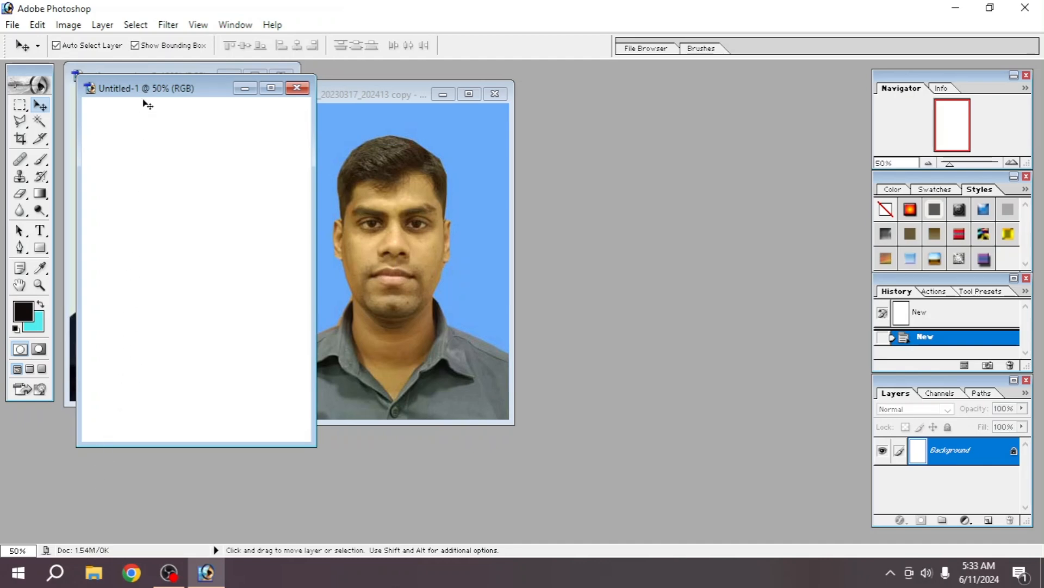
left_click(70, 26)
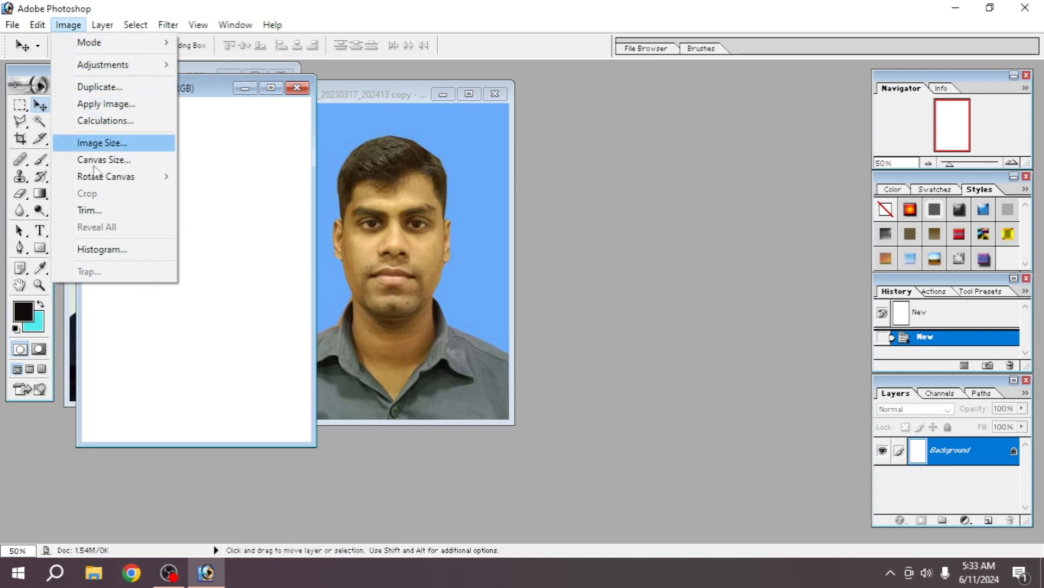
mouse_move(96, 179)
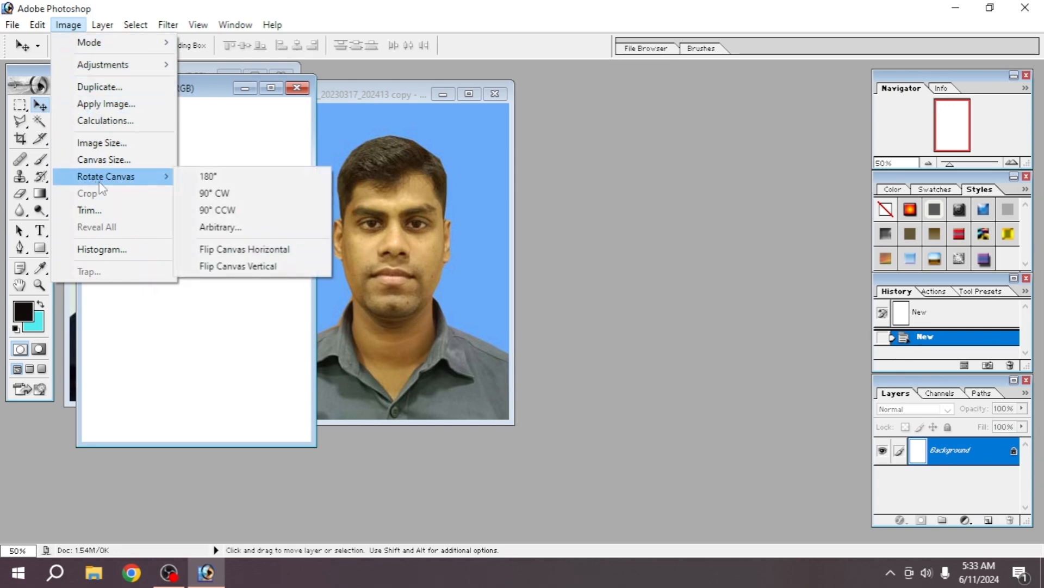
left_click(222, 210)
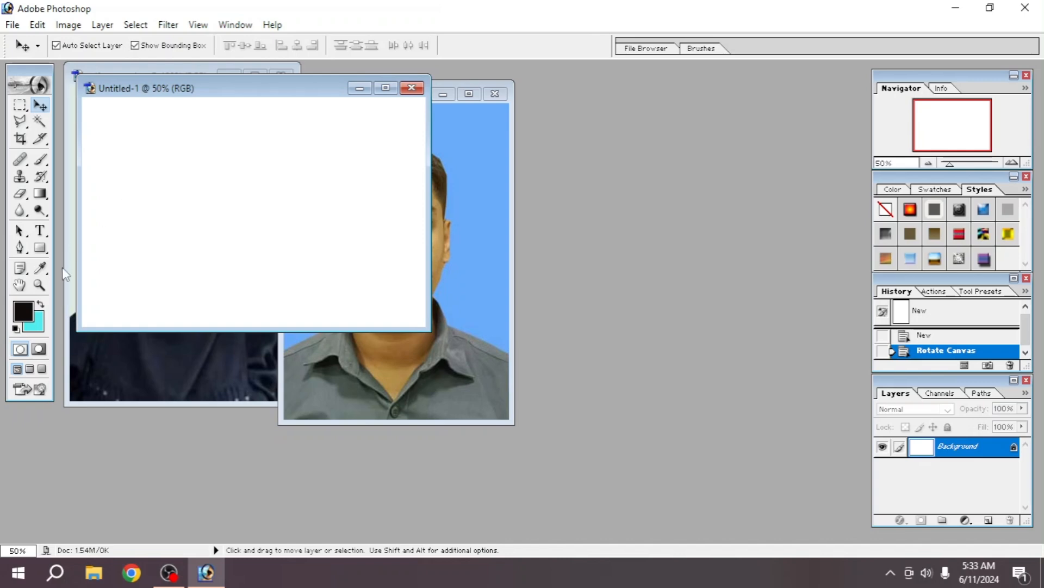
Fill the new document with light cyan background color 6CF3F5 and move its window beside the two portraits
left_click(30, 329)
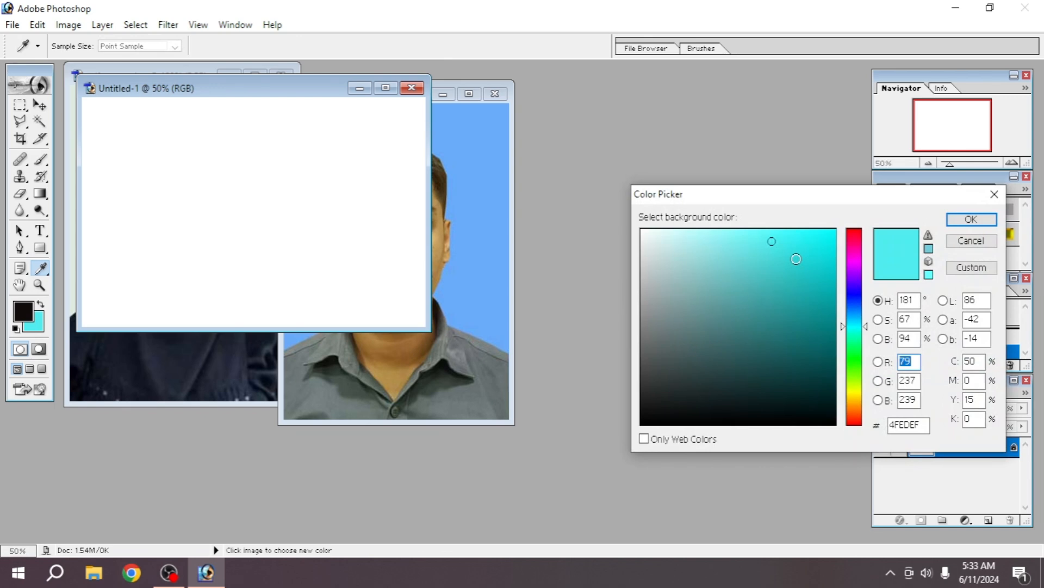
left_click(751, 236)
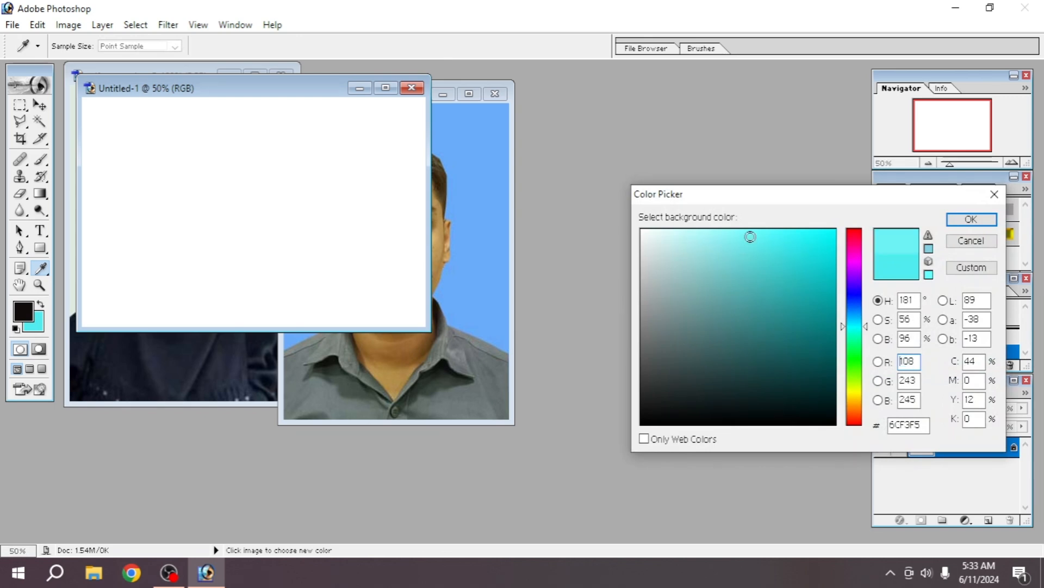
left_click(981, 223)
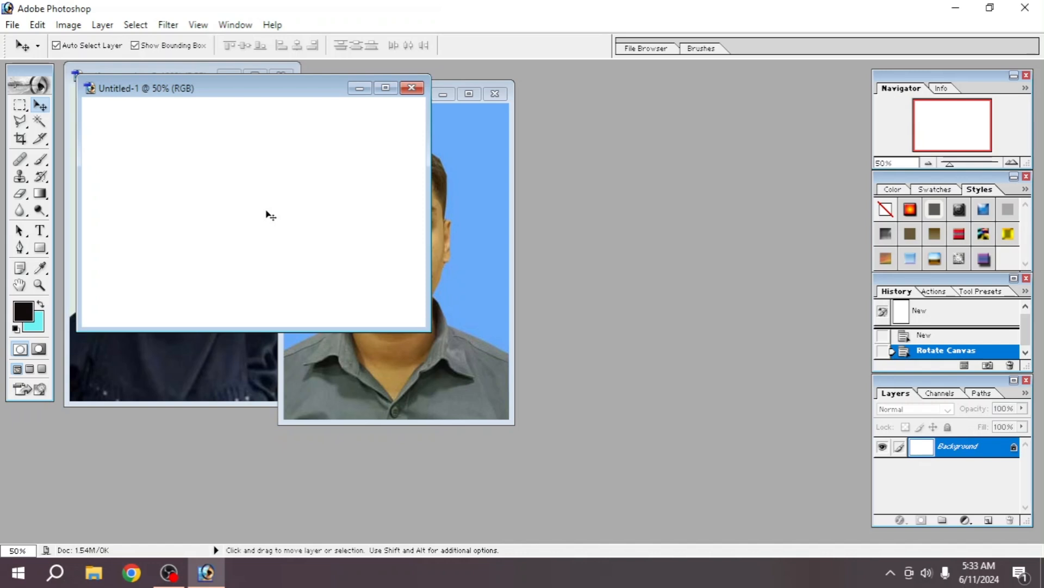
key("ctrl+BackSpace")
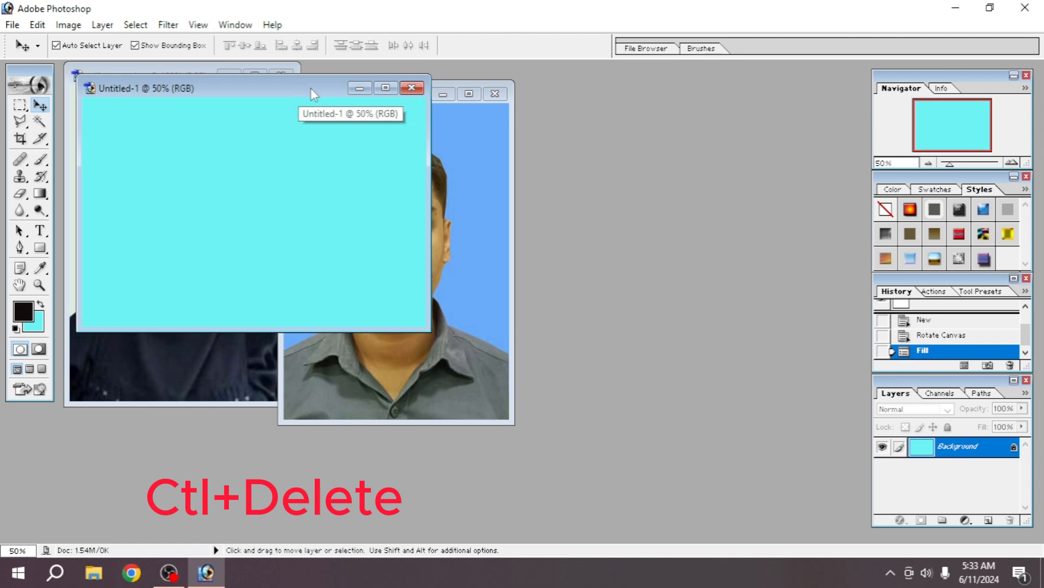
left_click_drag(299, 88, 725, 106)
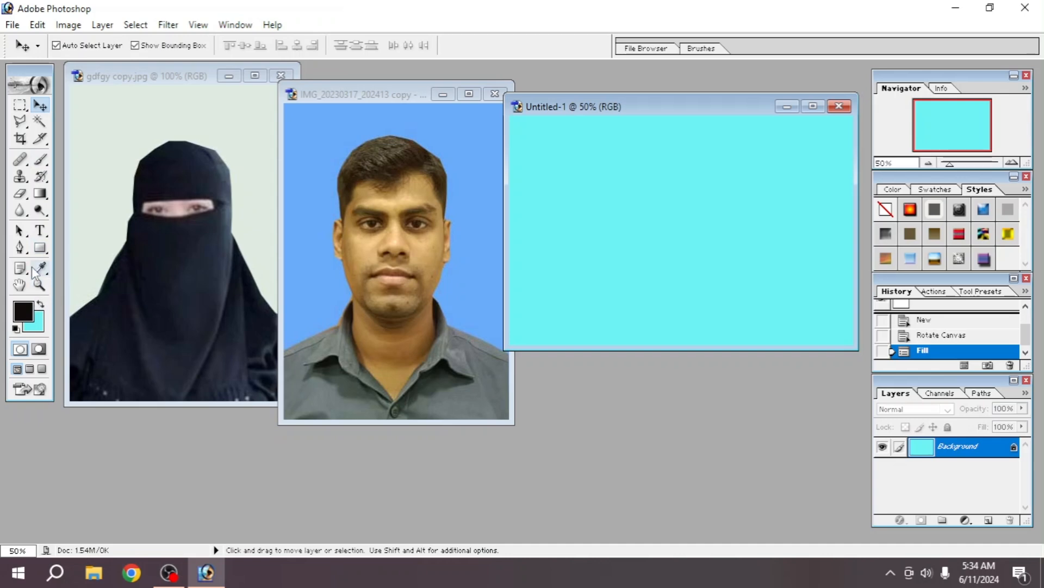
Select the veiled woman by inverting a Magic Wand selection of her backdrop, and copy her onto the lower middle of the cyan canvas
left_click(38, 130)
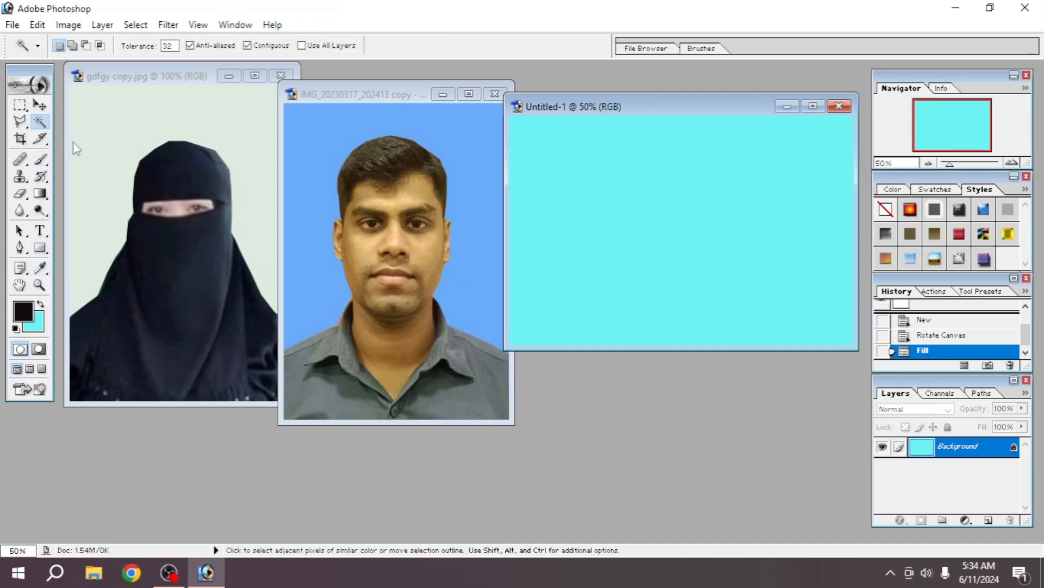
left_click(86, 164)
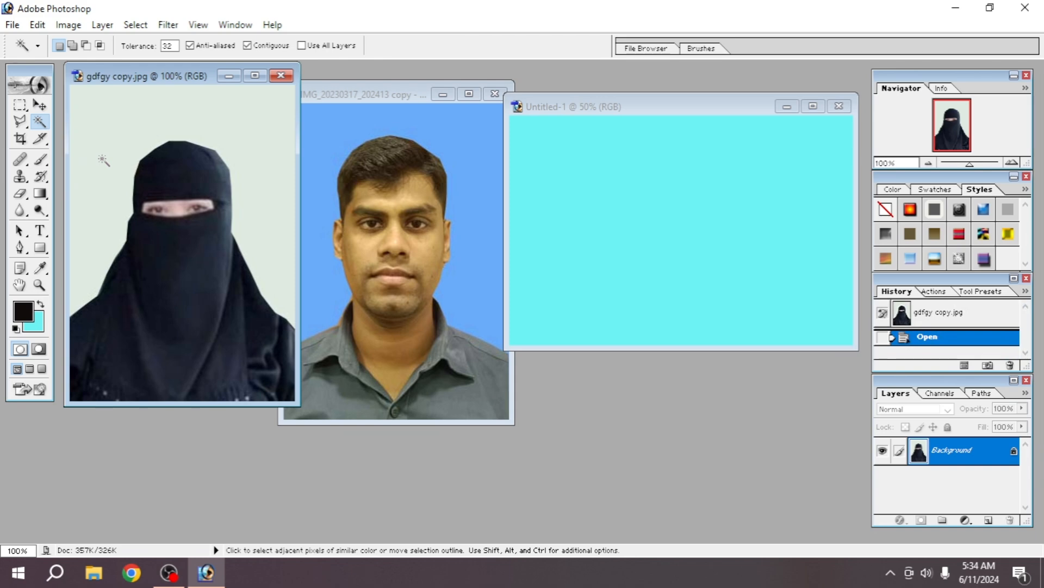
left_click(104, 160)
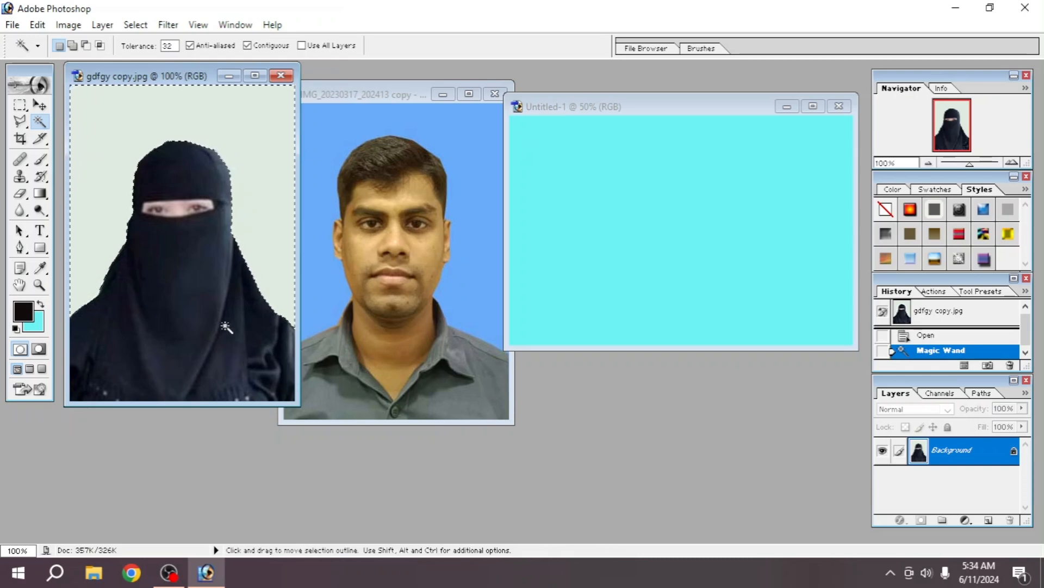
left_click(129, 29)
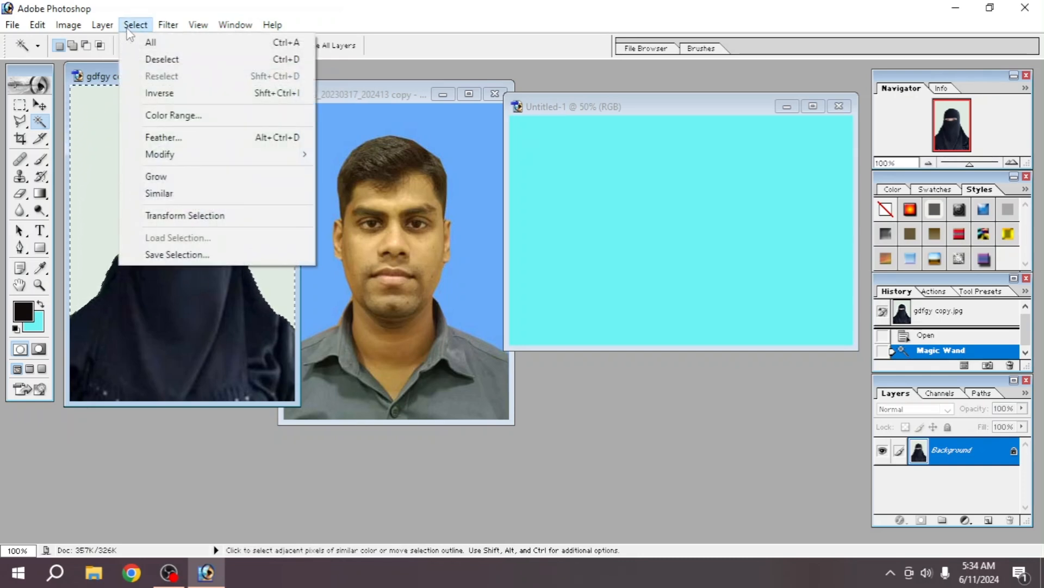
left_click(158, 93)
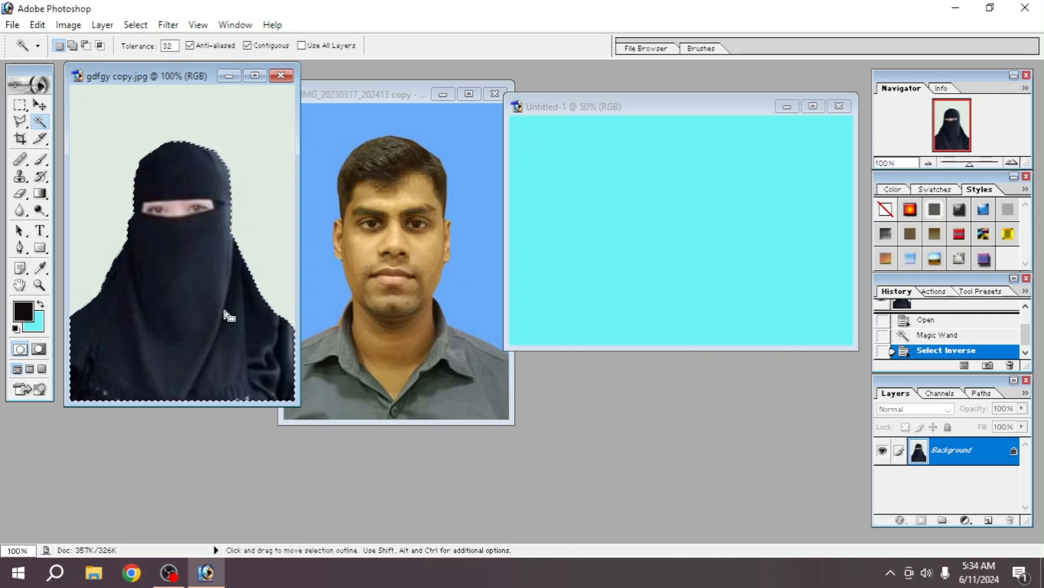
left_click(38, 107)
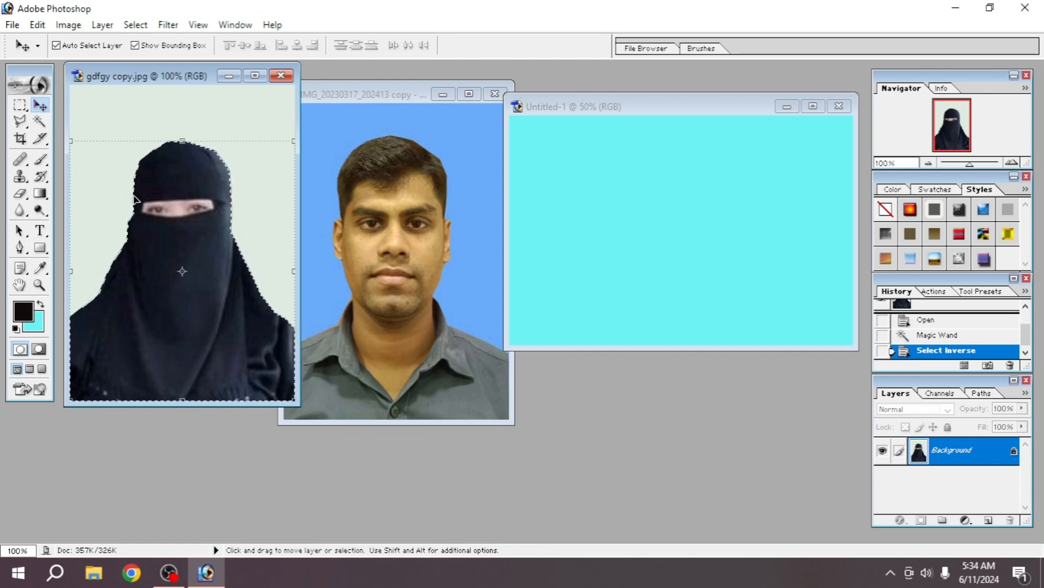
left_click_drag(161, 235, 632, 274)
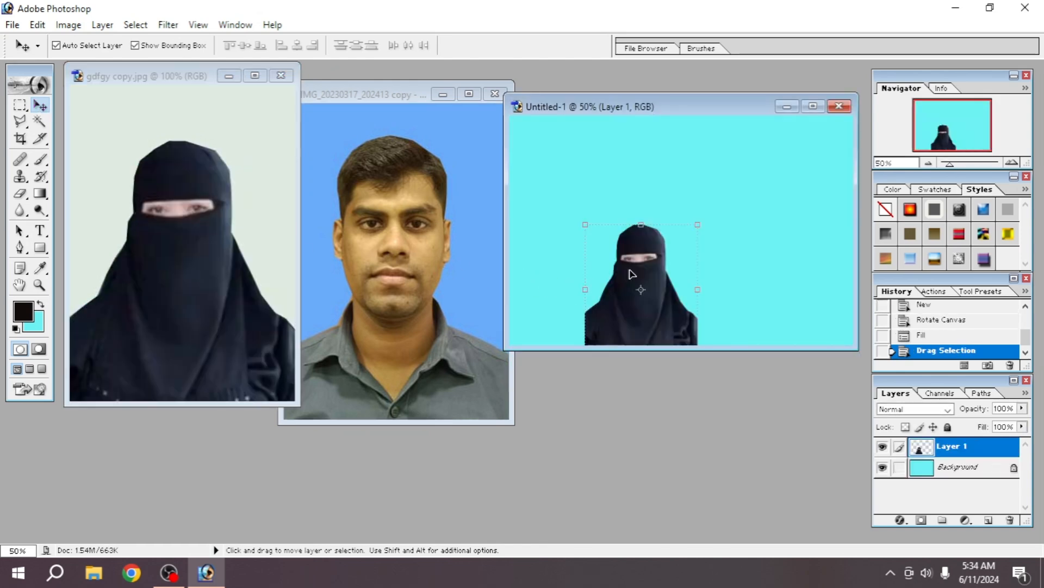
Select the man by inverting a Magic Wand selection of his blue backdrop, and copy him onto the cyan canvas beside the woman
left_click(401, 98)
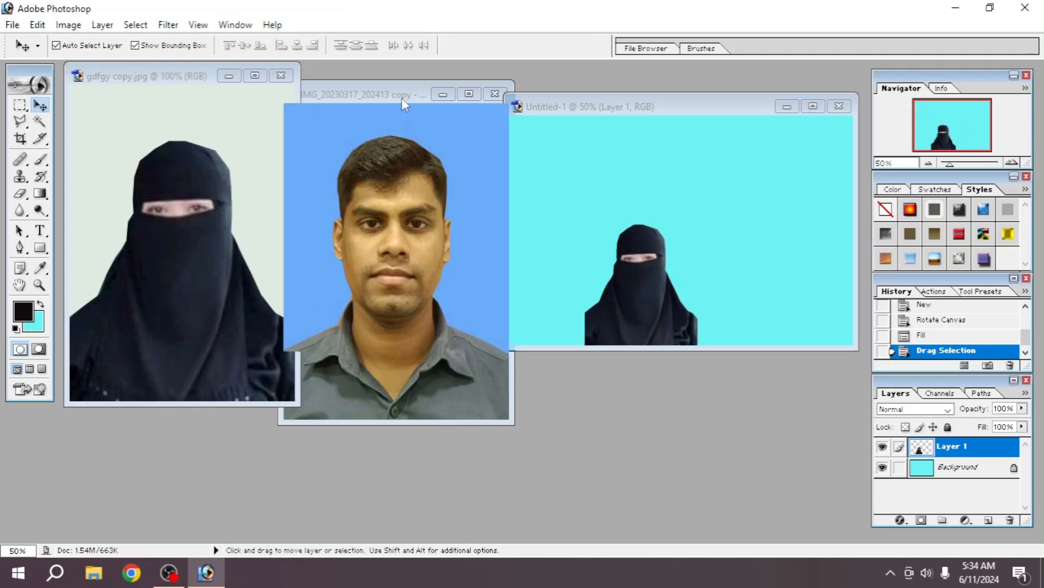
left_click(39, 121)
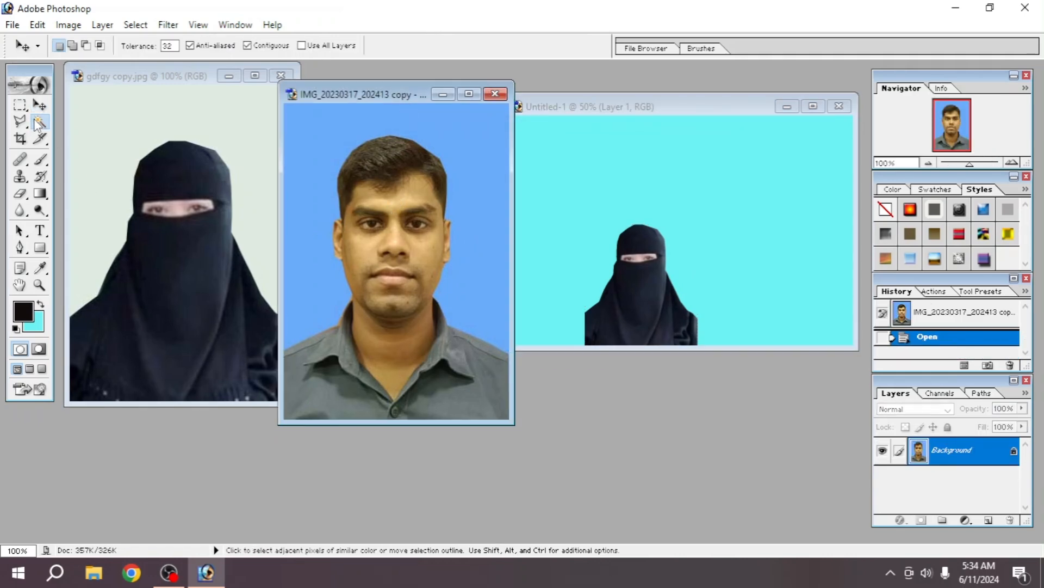
left_click(308, 195)
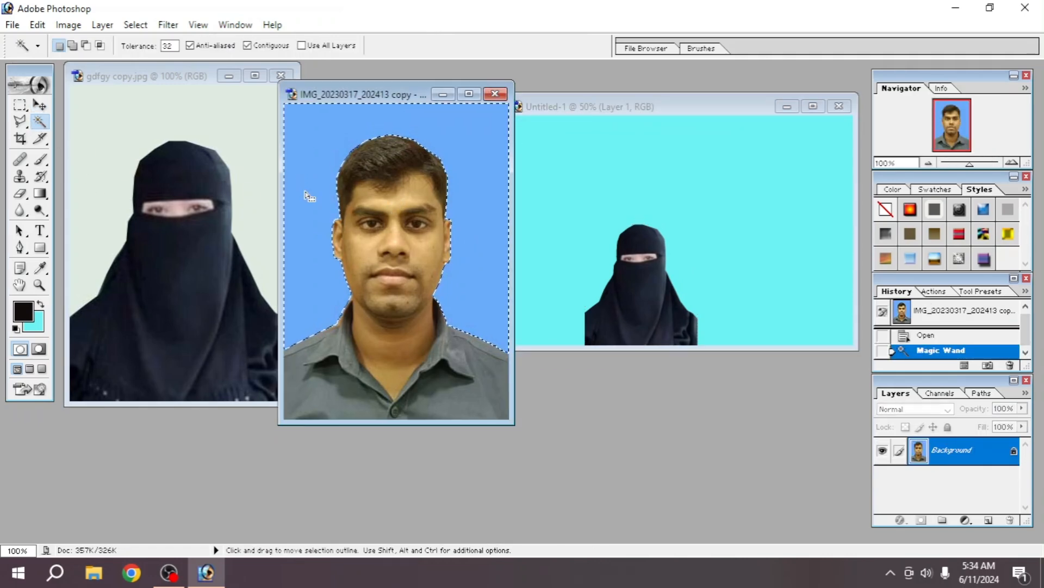
left_click(135, 25)
left_click(160, 93)
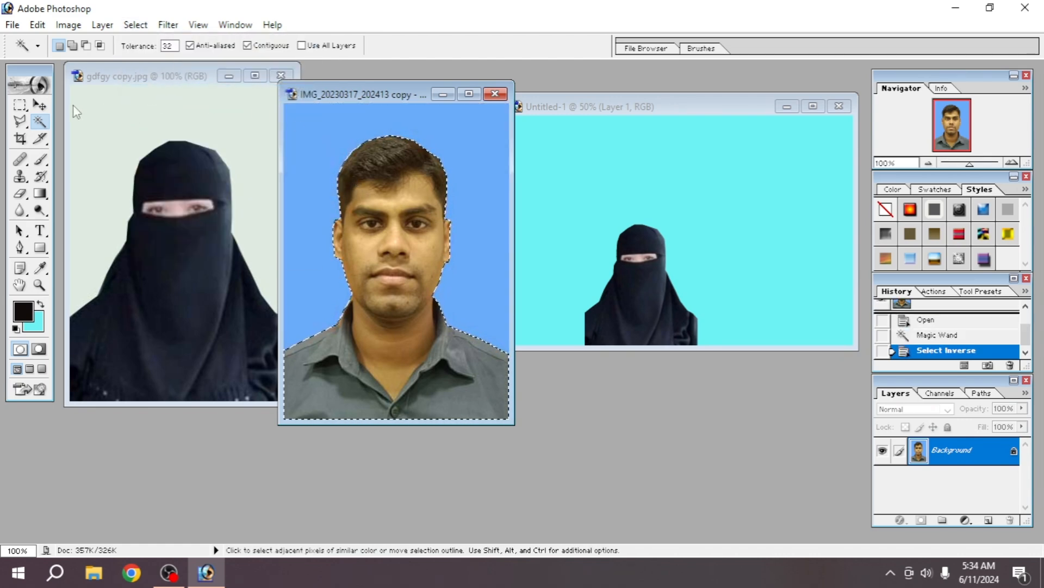
left_click(41, 103)
left_click_drag(379, 212, 738, 259)
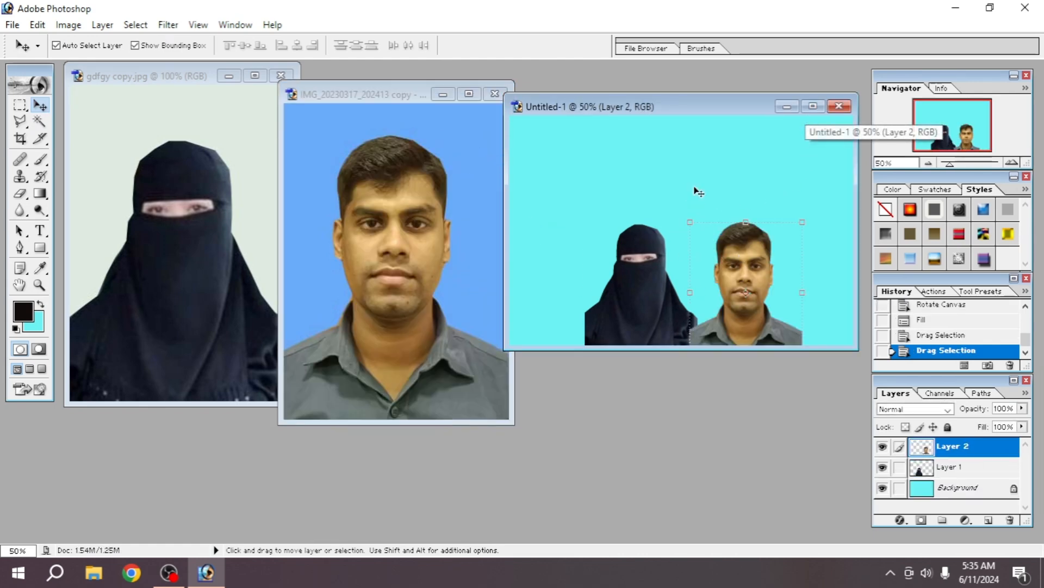
Maximize the combined document and scale the man's layer up to about 145% to reach the canvas's right edge
left_click(813, 106)
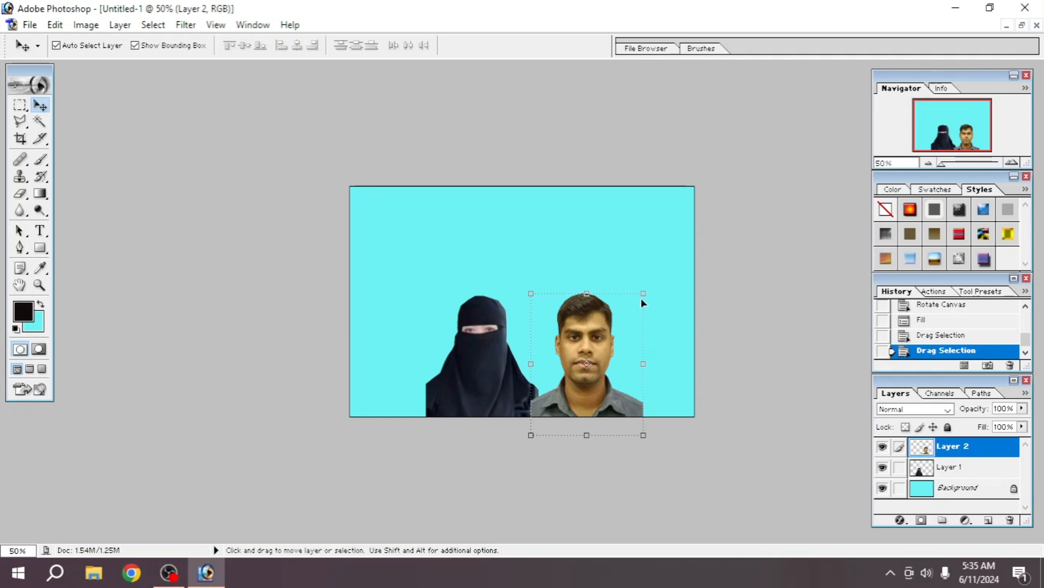
left_click_drag(643, 296, 694, 229)
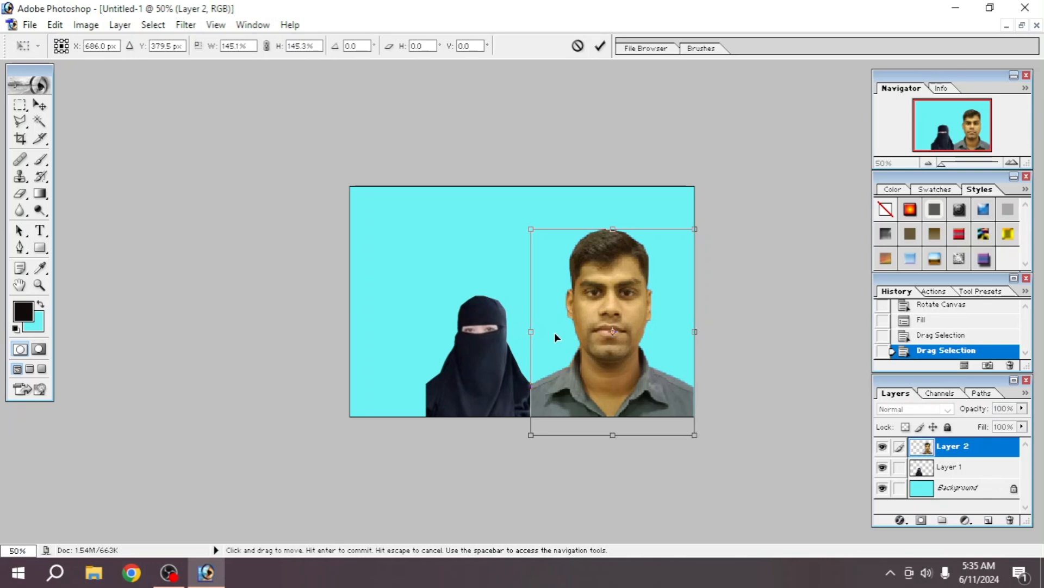
key("Return")
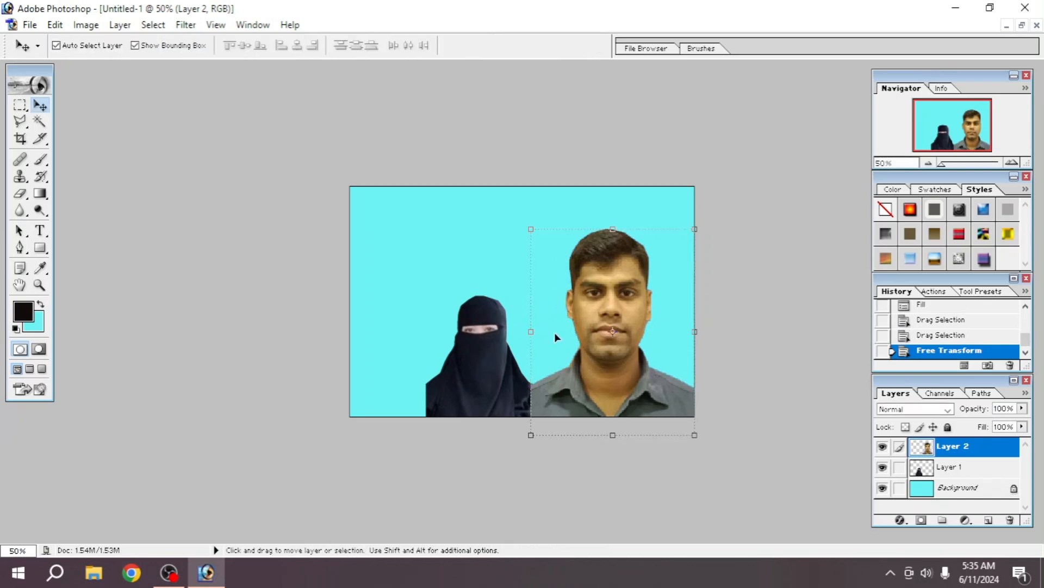
Scale the woman's layer to about 167% width and 139% height so it reaches the canvas's left edge
left_click(493, 344)
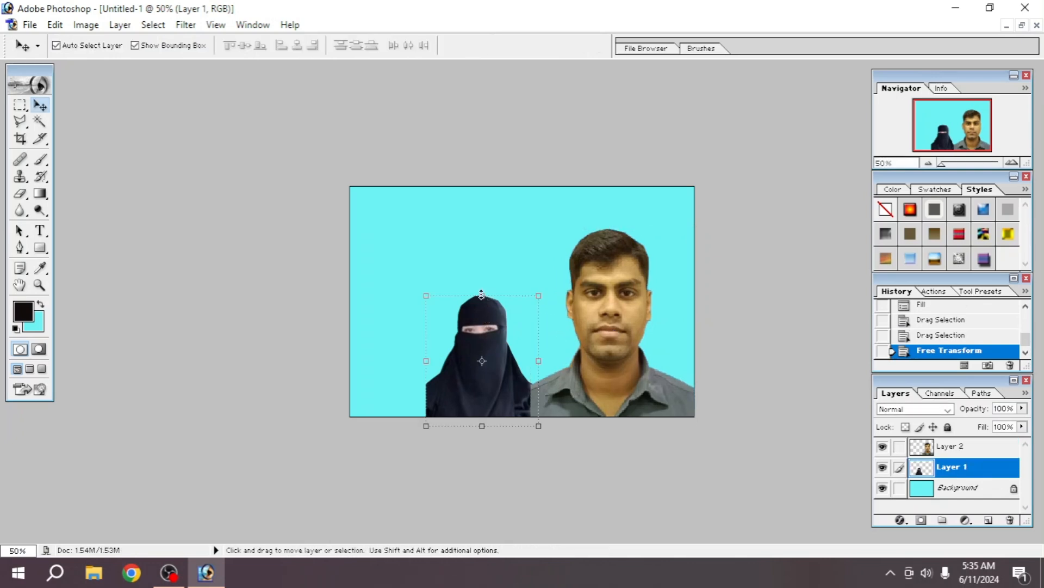
left_click_drag(482, 294, 351, 245)
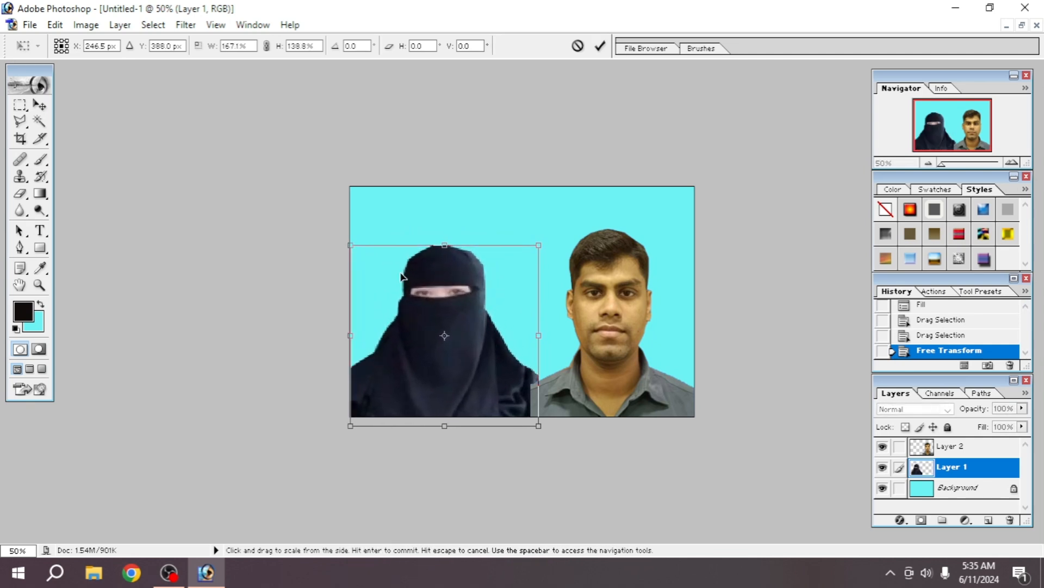
key("Return")
Stretch the man's layer to about 106% height and move it slightly upward
left_click(579, 374)
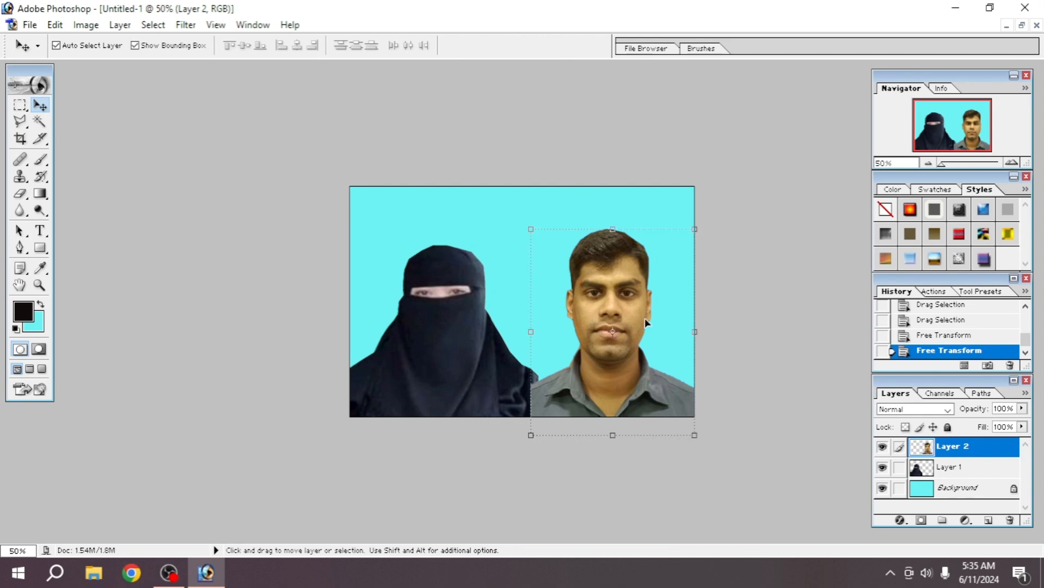
left_click_drag(612, 223, 610, 211)
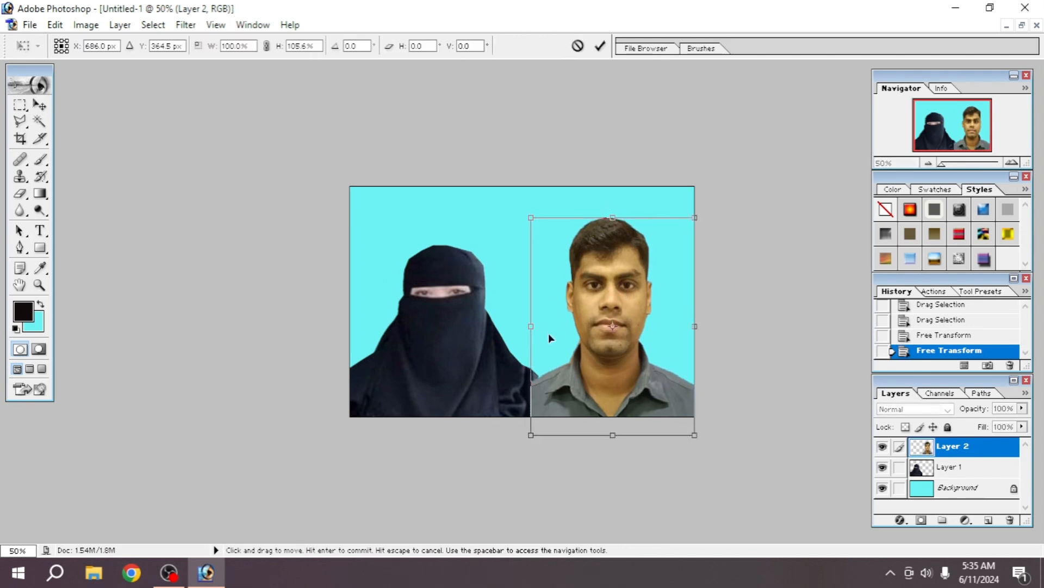
key("Return")
left_click_drag(588, 391, 587, 384)
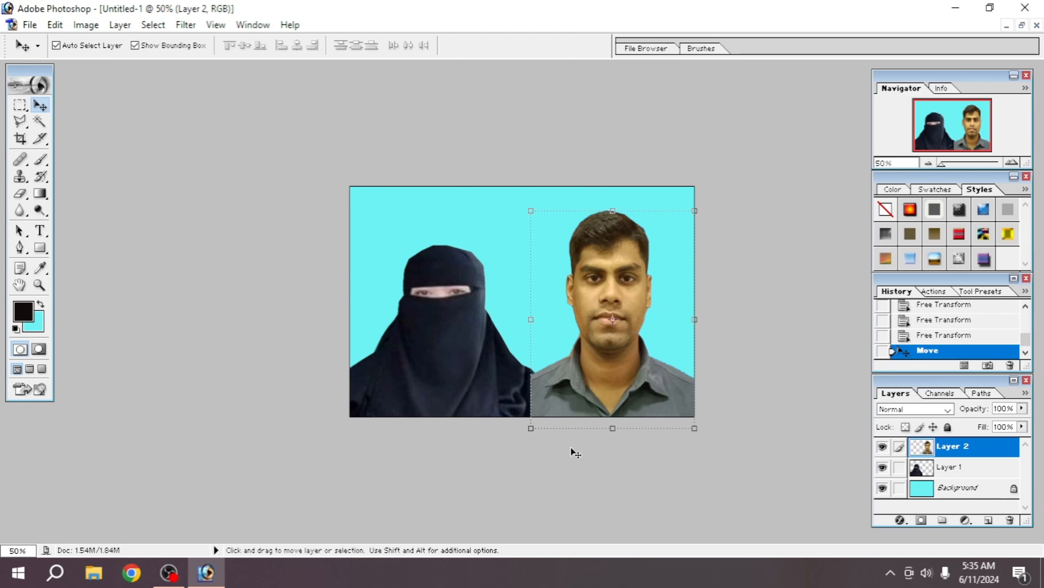
Stretch the woman's layer upward to about 115% height so her head is nearly level with the man's
left_click(468, 374)
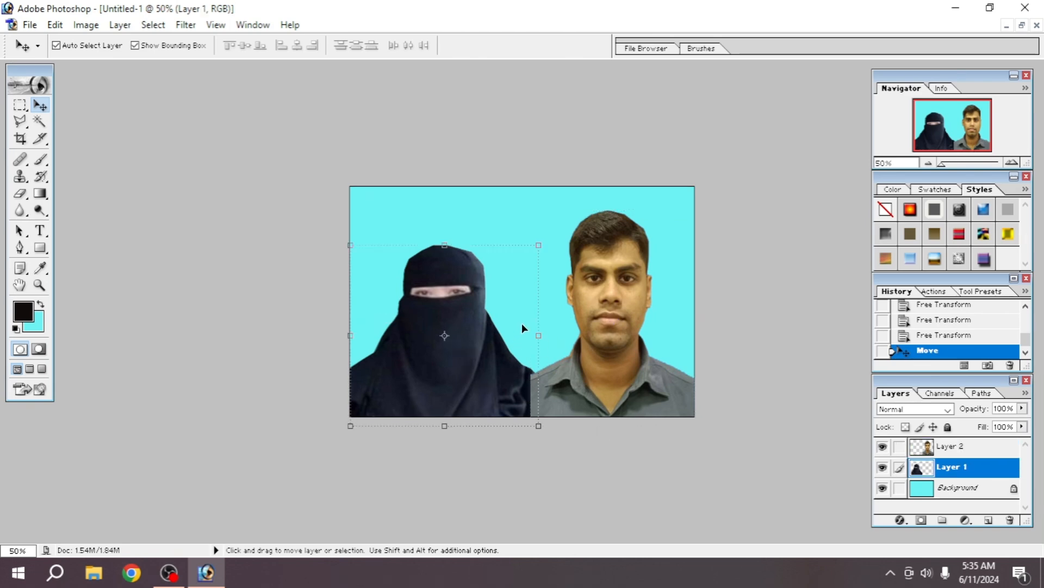
left_click_drag(444, 244, 452, 214)
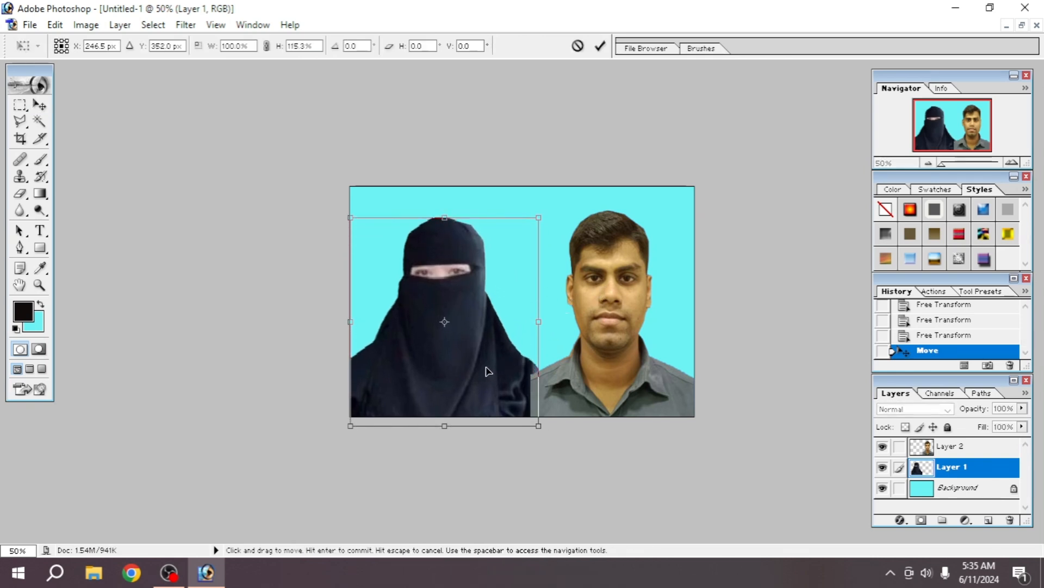
key("Return")
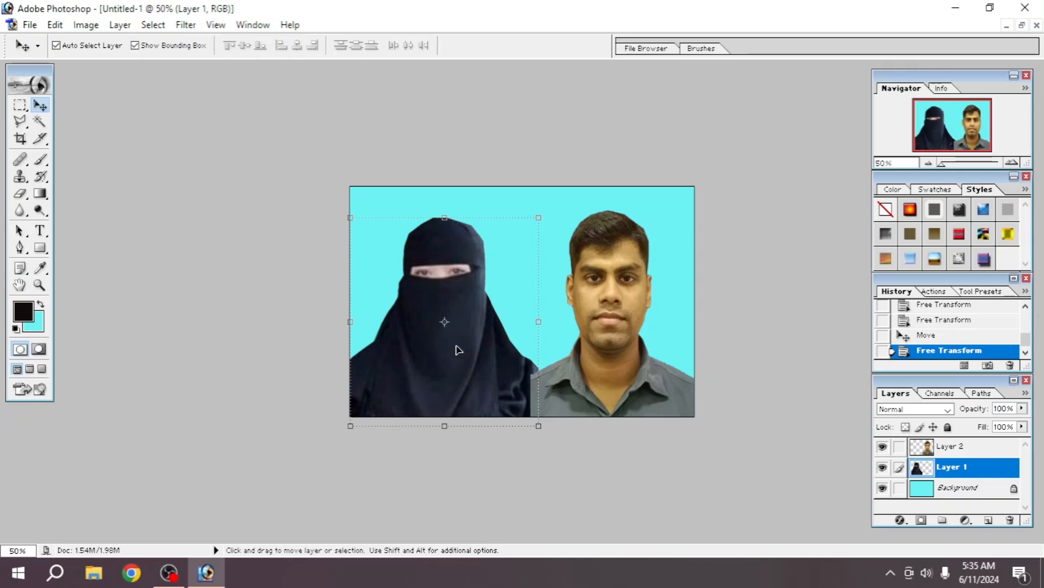
Link the man's layer to the woman's and move both slightly upward until their lower edges nearly meet the canvas's lower edge
key("shift")
left_click(634, 342, "shift")
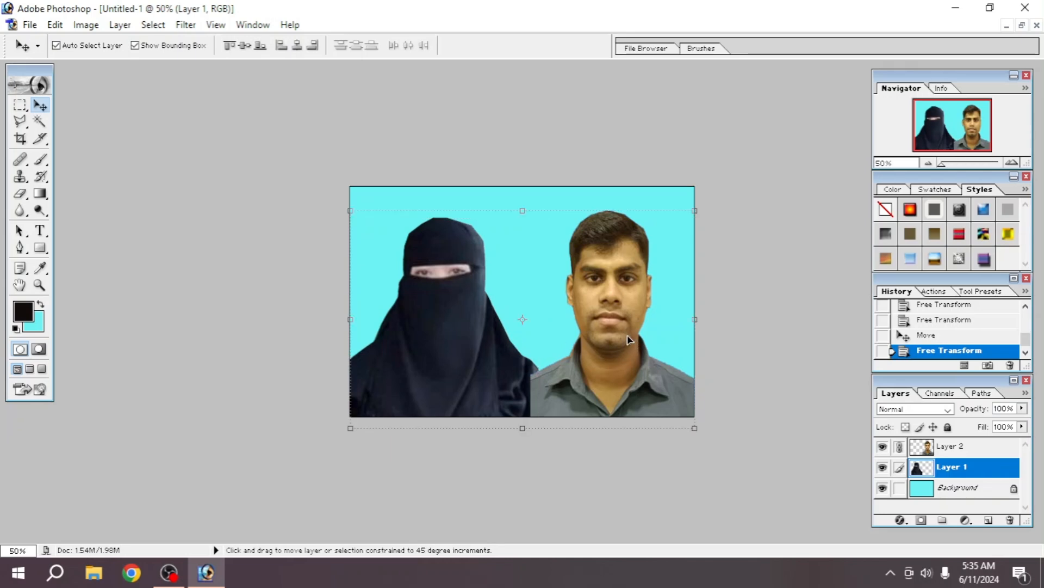
mouse_move(488, 344)
left_mouse_down()
mouse_move(518, 345)
mouse_move(469, 345)
mouse_move(481, 331)
mouse_move(487, 343)
left_mouse_up()
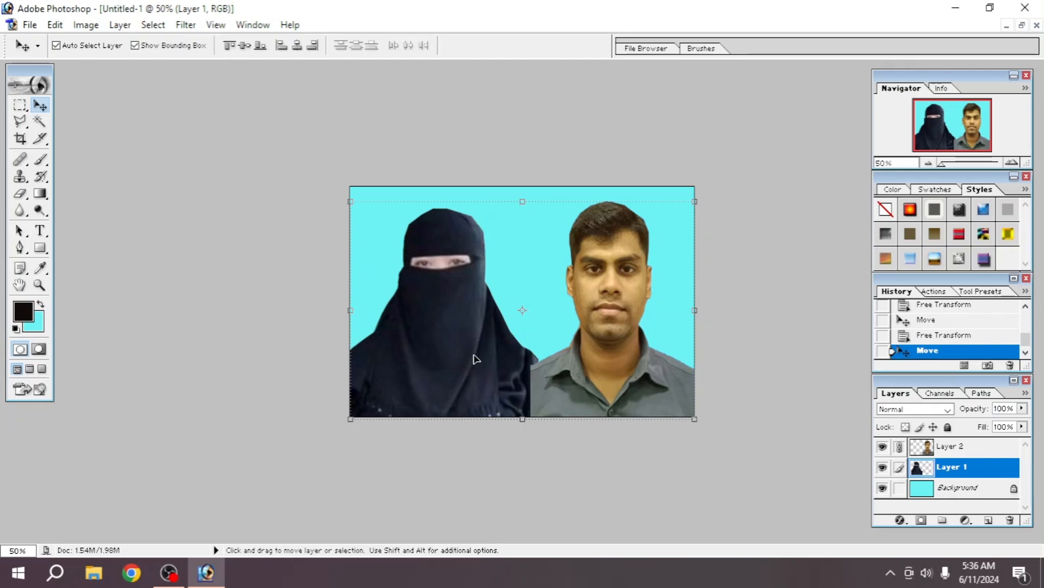
Link the Background layer to the two portrait layers and merge all linked layers into one
key("shift")
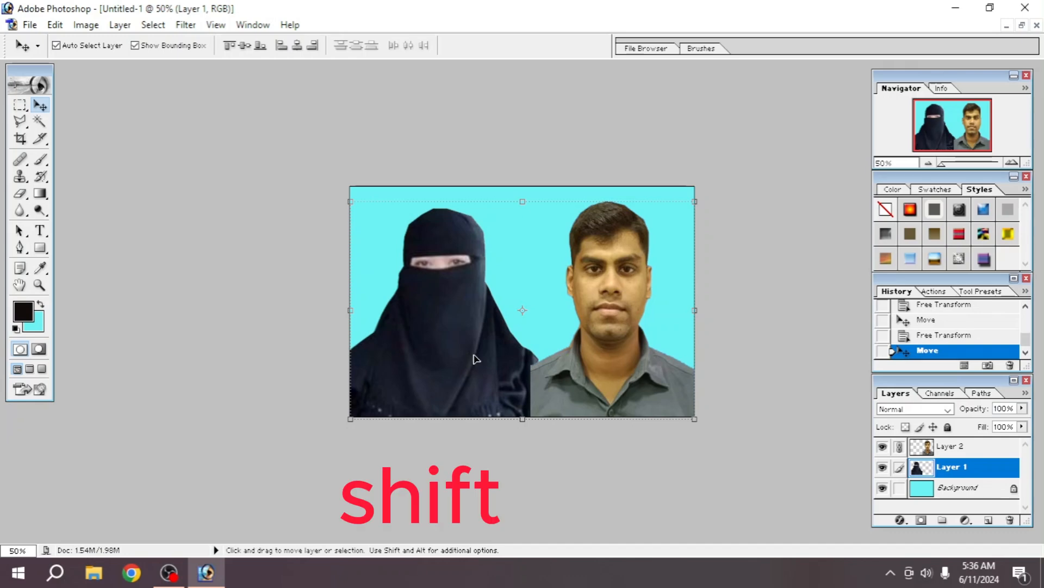
right_click(518, 271)
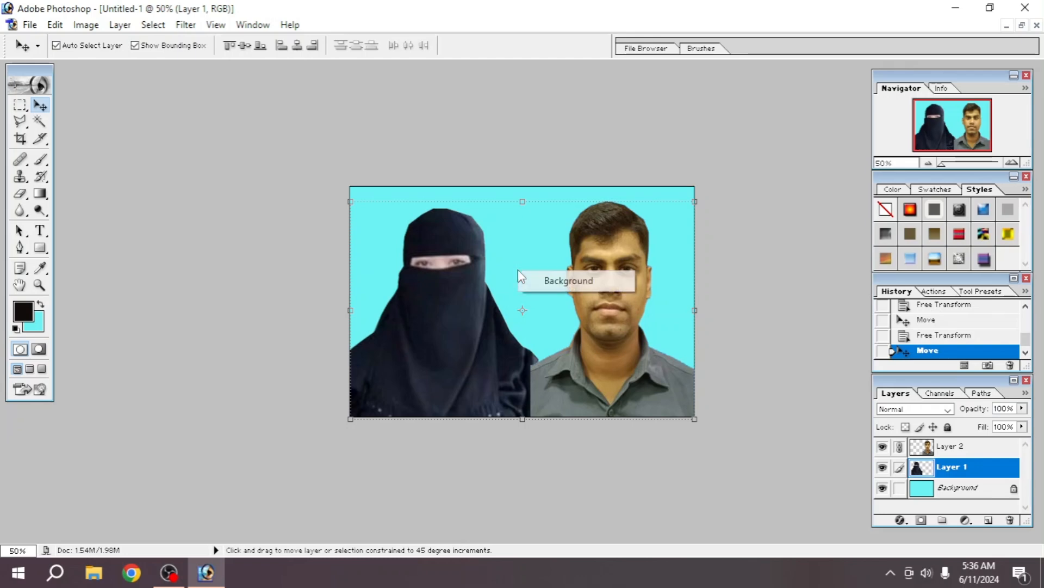
left_click(546, 280)
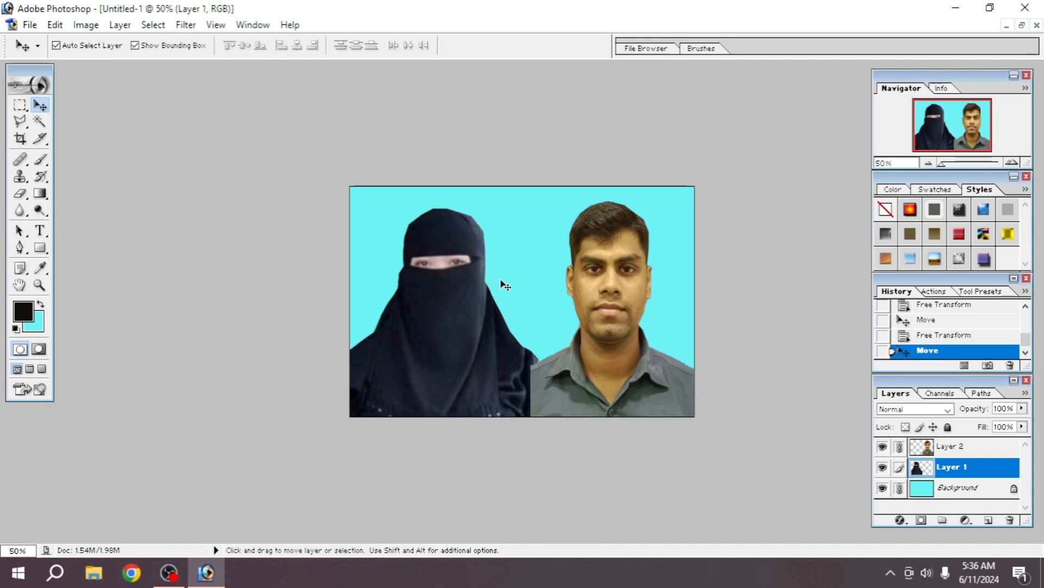
key("ctrl+e")
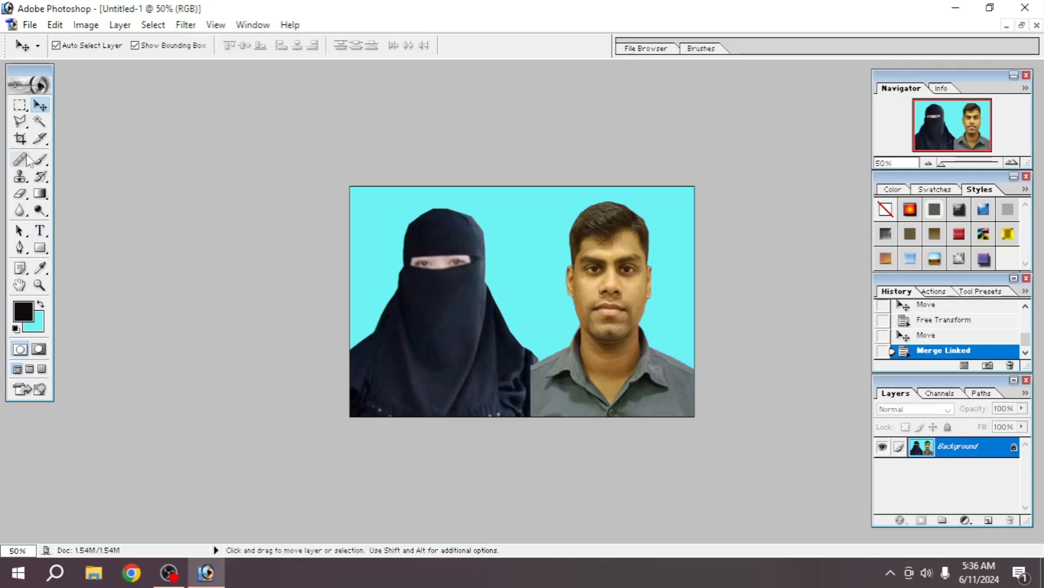
Crop the joint photo around both people with the Crop tool at 1.7 x 1.2 in and 300 pixels/inch
left_click(21, 139)
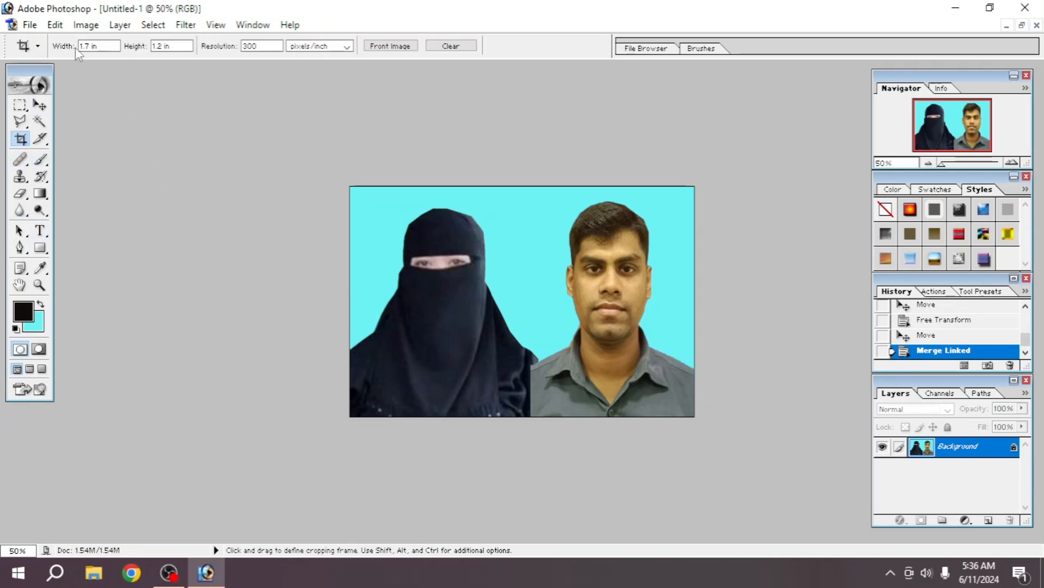
left_click(89, 46)
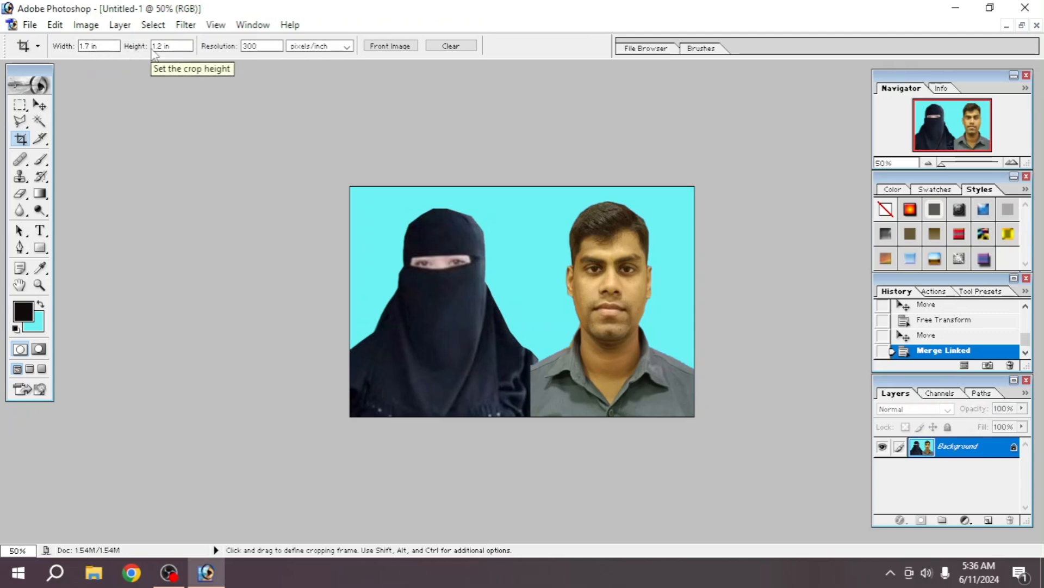
left_click(174, 46)
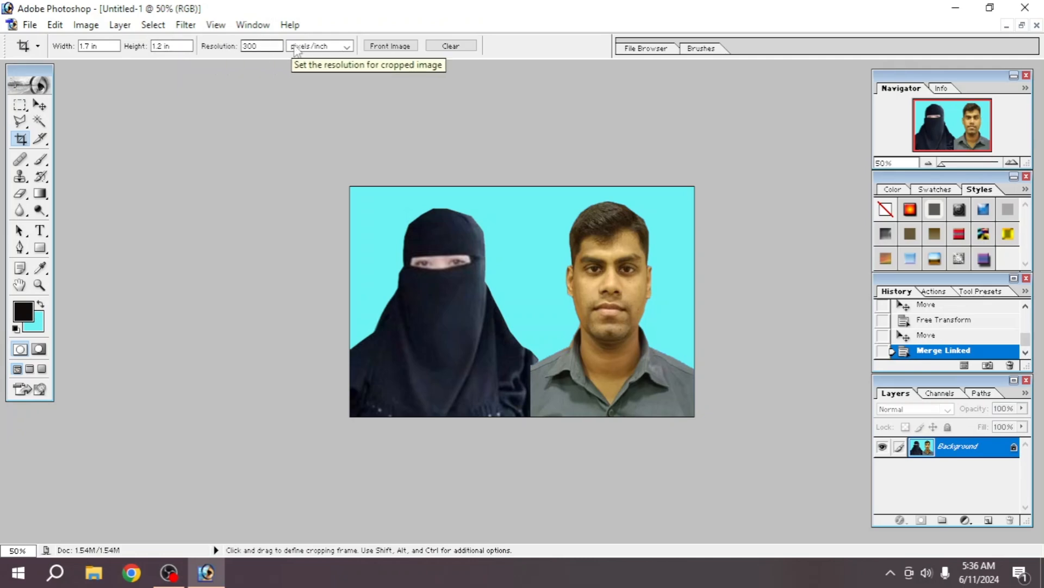
left_click(344, 48)
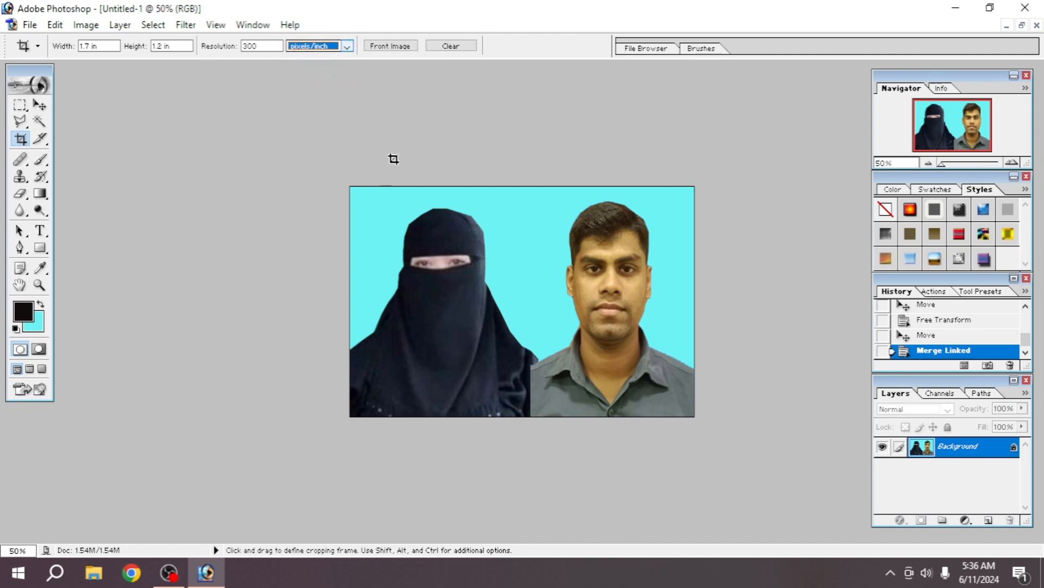
left_click_drag(370, 207, 765, 433)
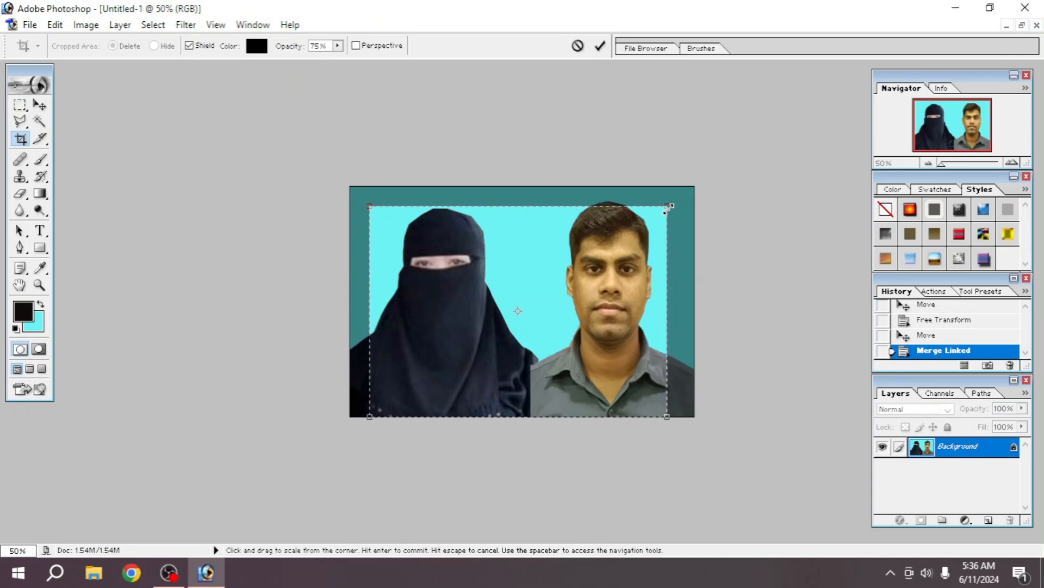
left_click_drag(666, 206, 686, 198)
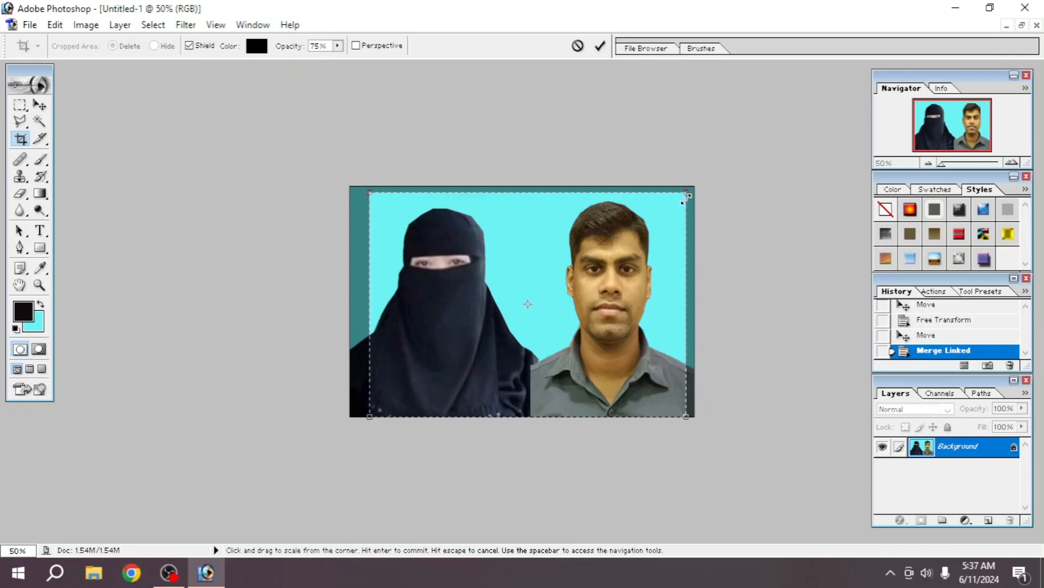
key("Return")
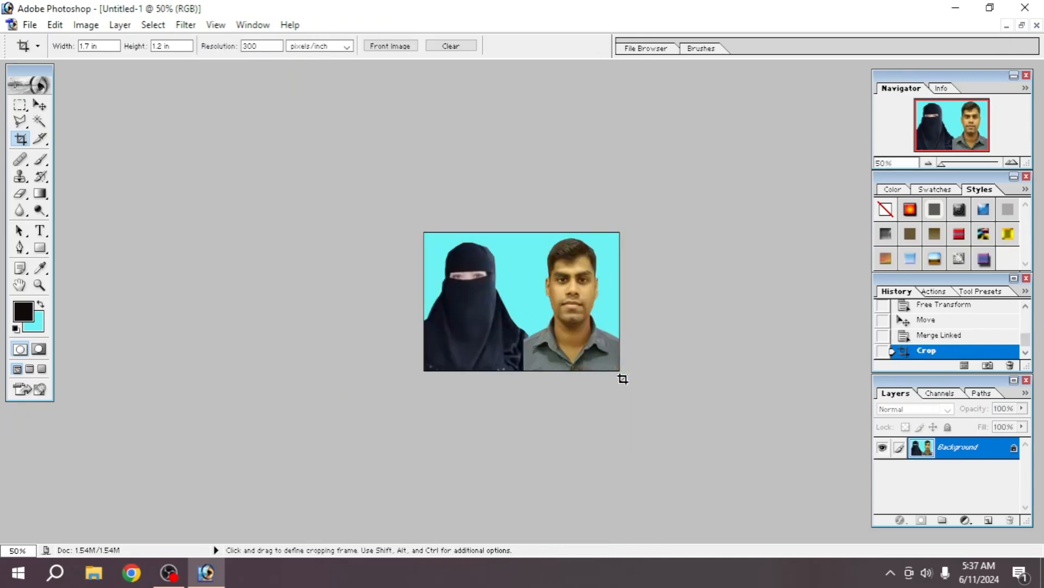
Outline the whole canvas with a 3 px centered stroke in near-black 0E0B0B at 100% opacity, and deselect it
scroll(623, 379, "up", 5)
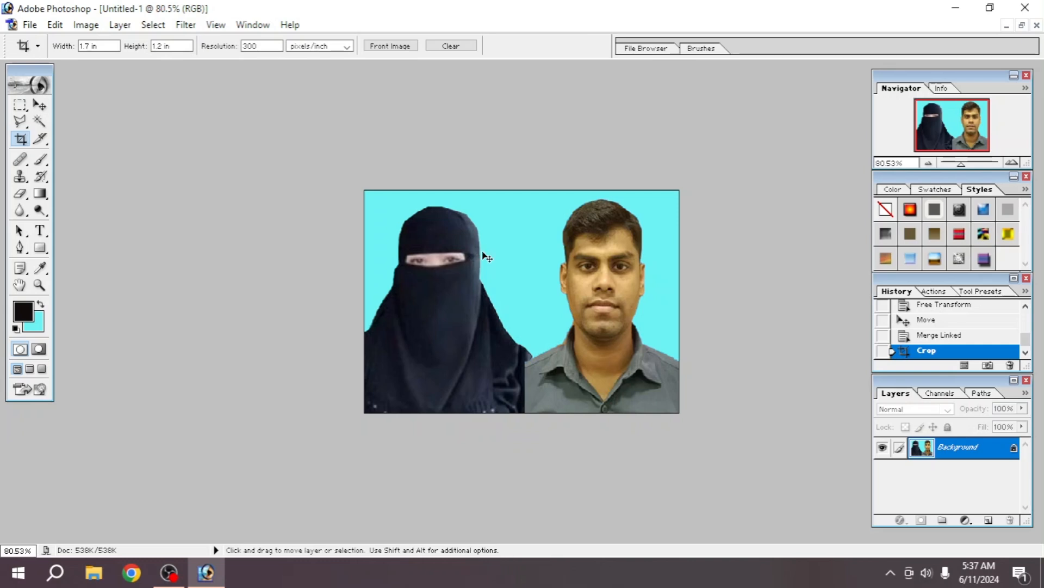
key("ctrl+a")
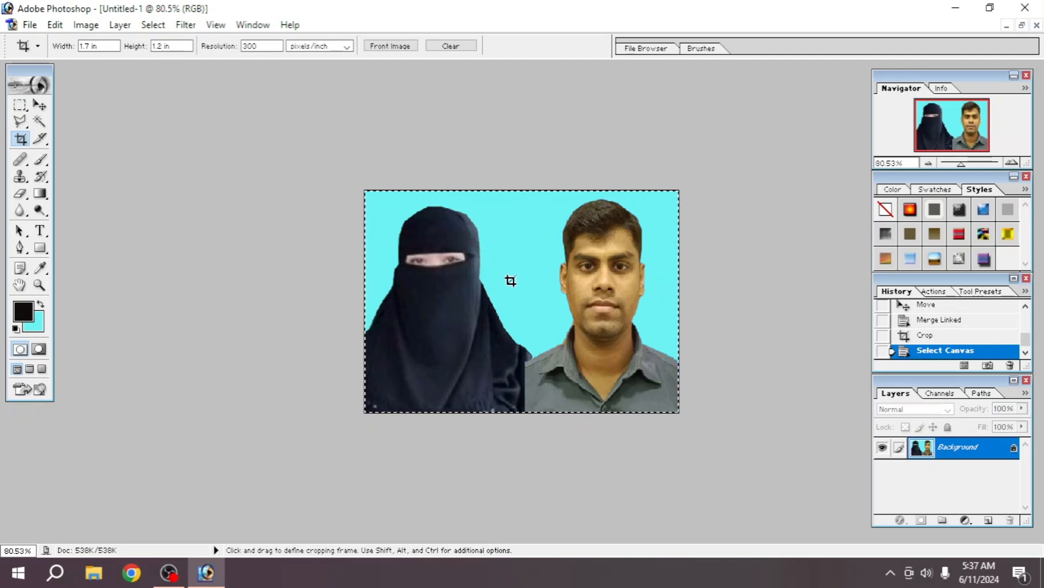
left_click(55, 25)
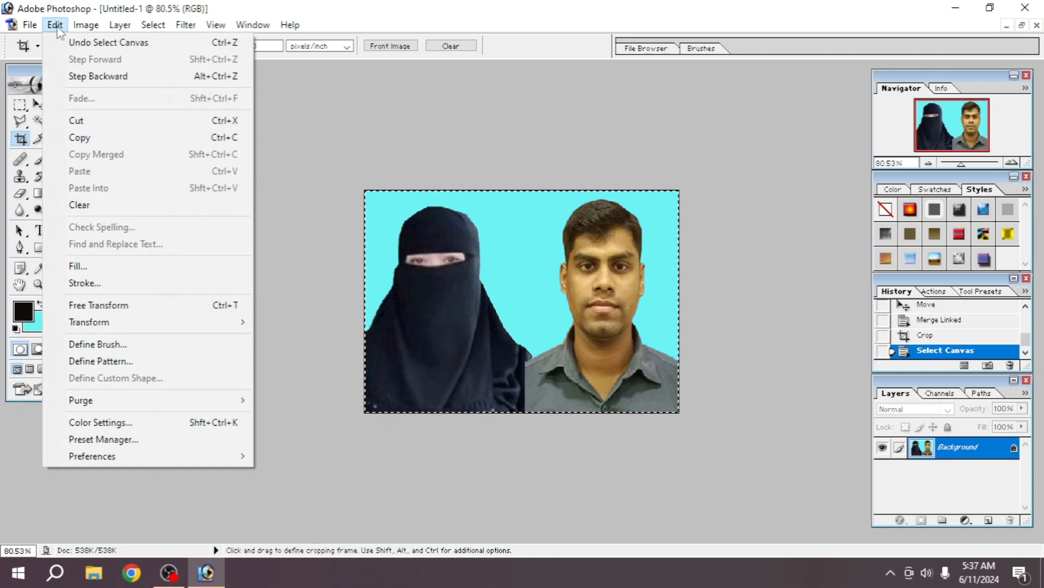
left_click(76, 284)
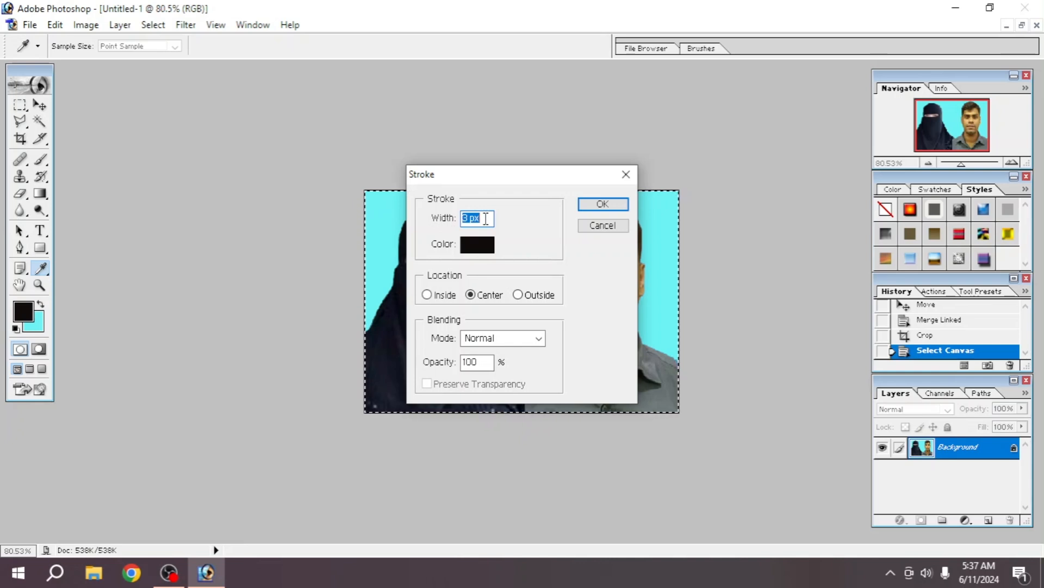
left_click(478, 246)
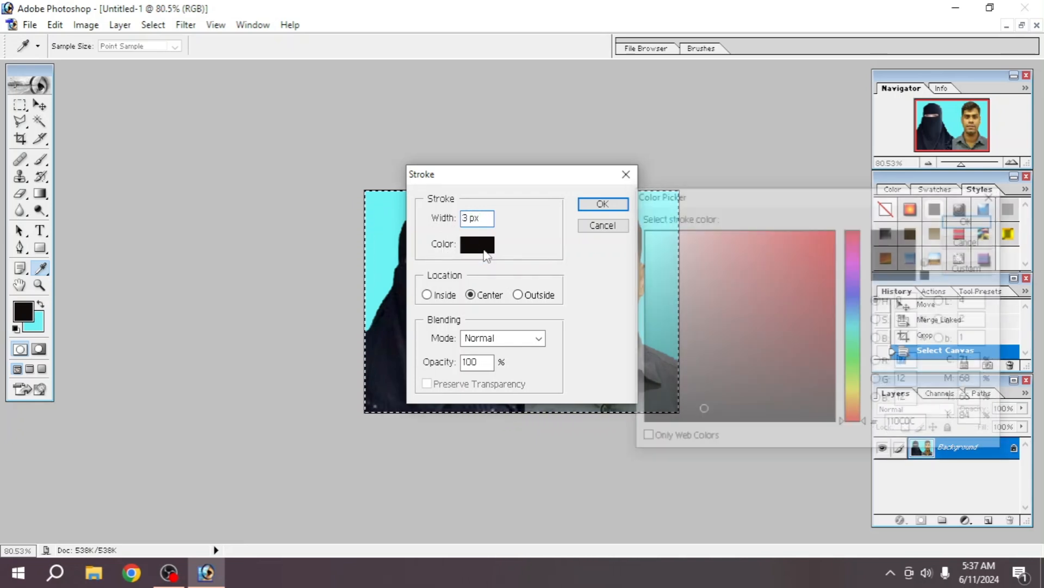
left_click(680, 413)
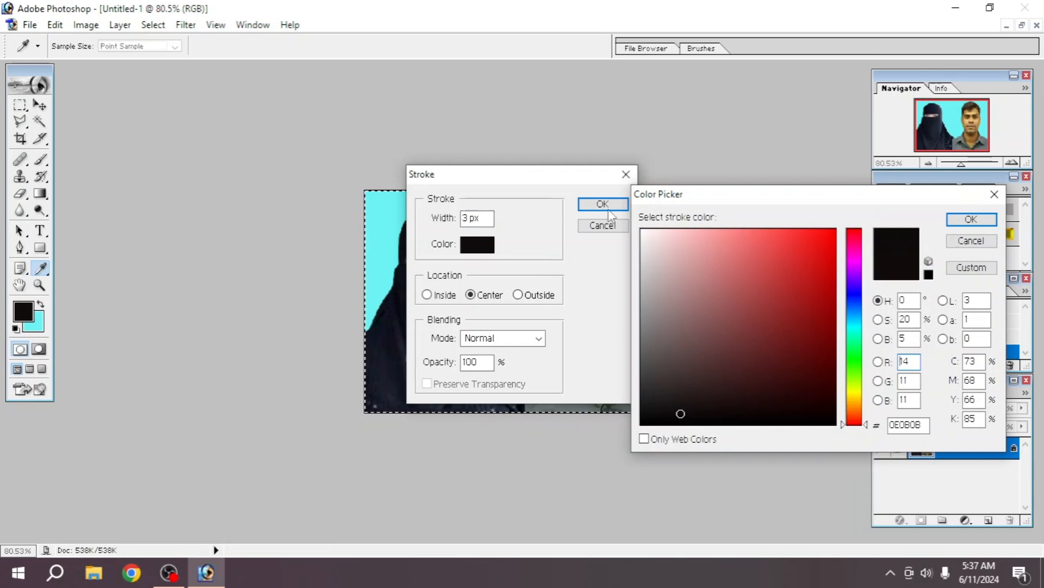
left_click(972, 219)
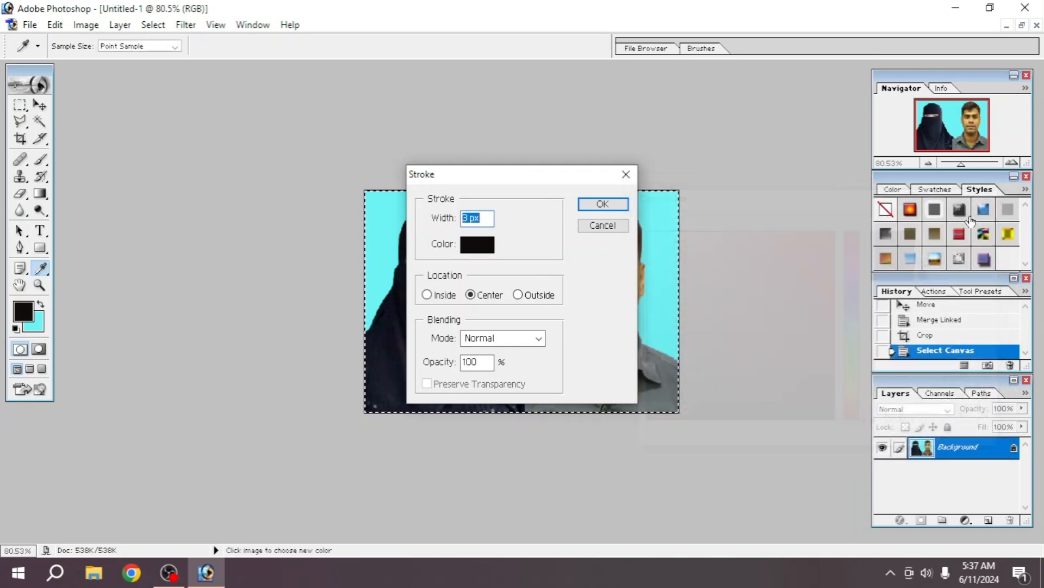
left_click(602, 204)
key("c")
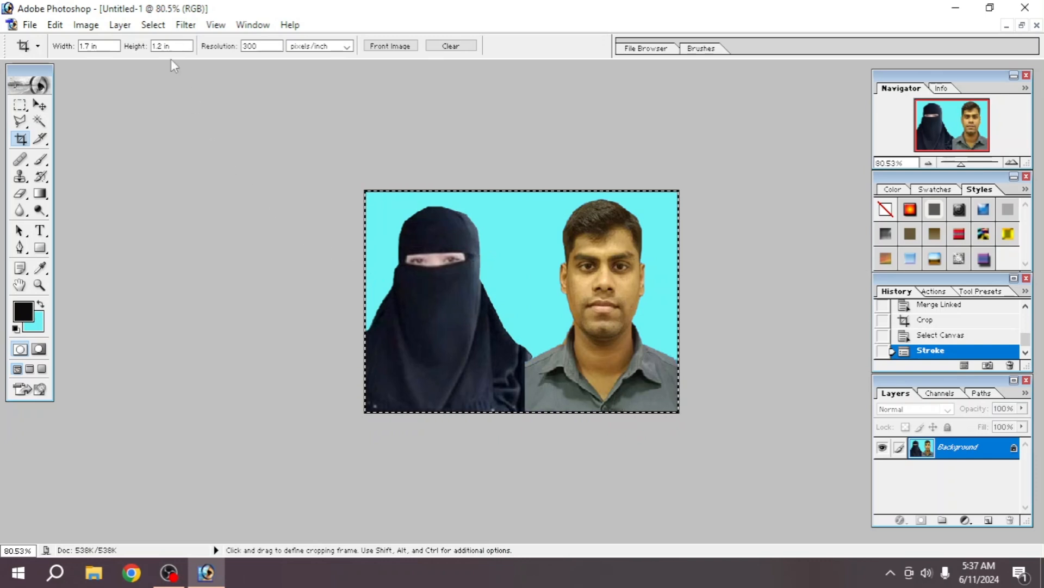
left_click(155, 27)
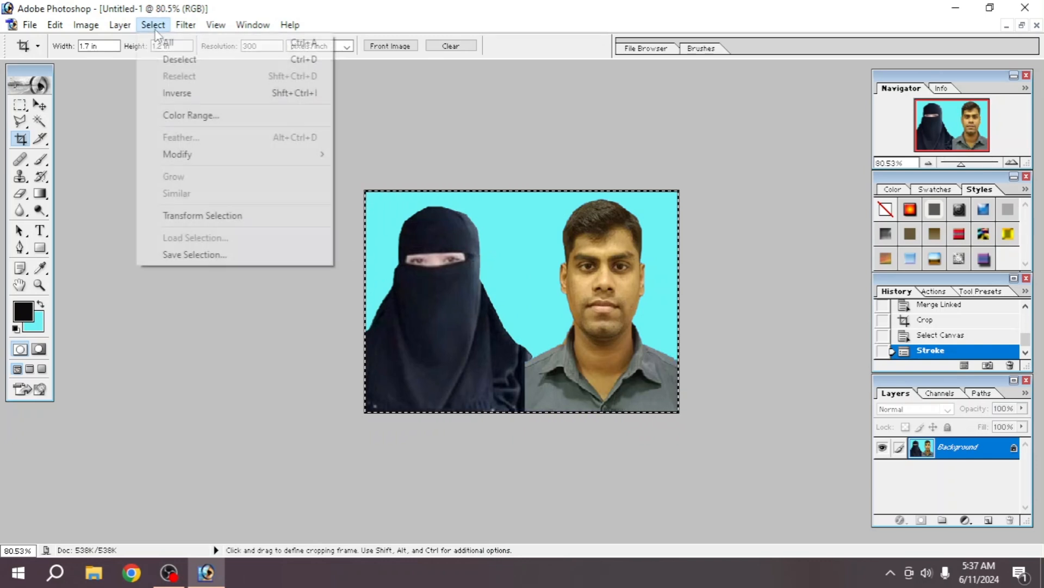
left_click(169, 60)
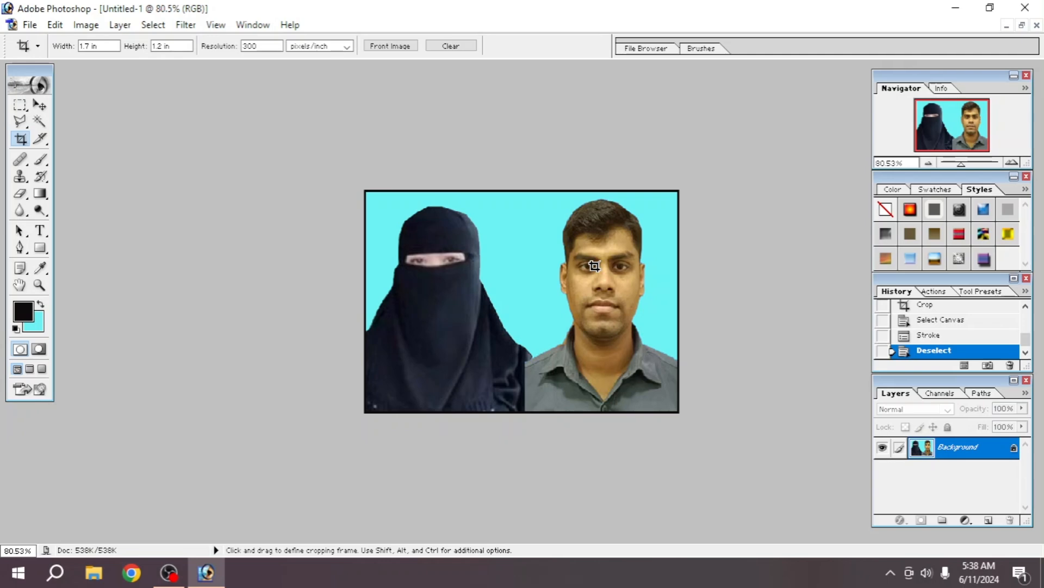
Create a new A4 RGB document at 300 pixels/inch with white contents
left_click(30, 25)
left_click(46, 43)
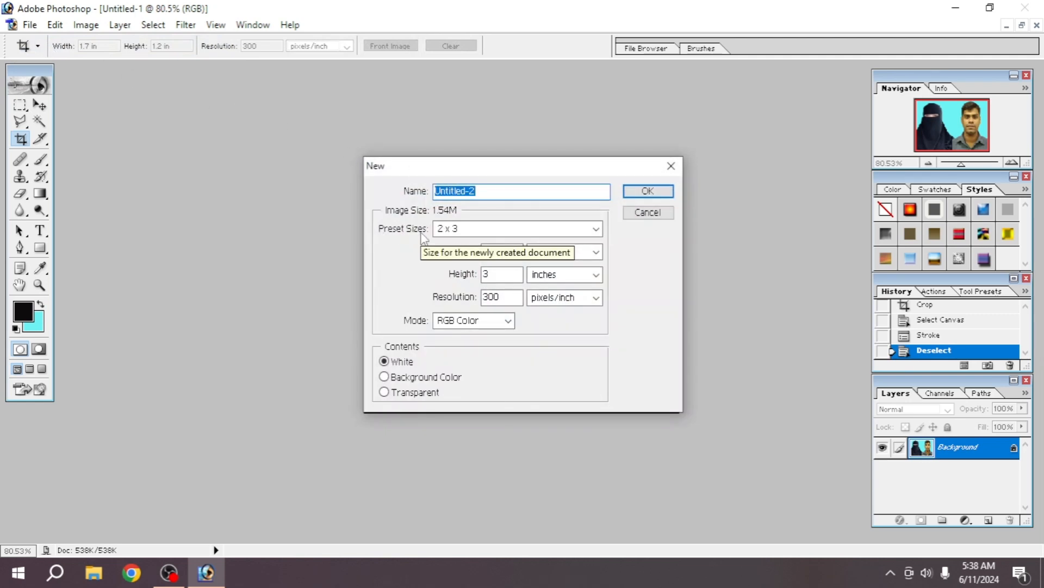
left_click(596, 229)
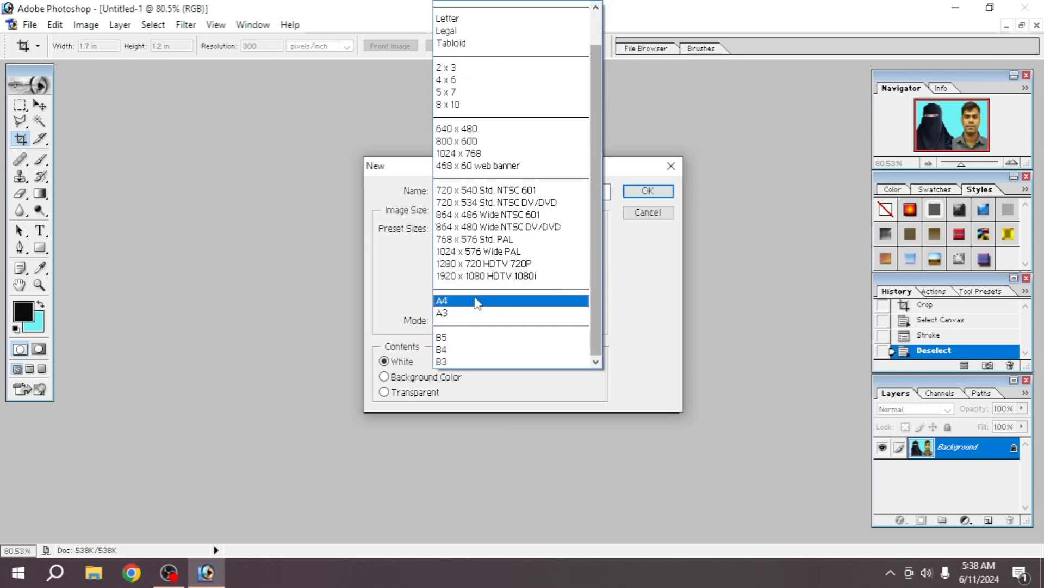
left_click(477, 302)
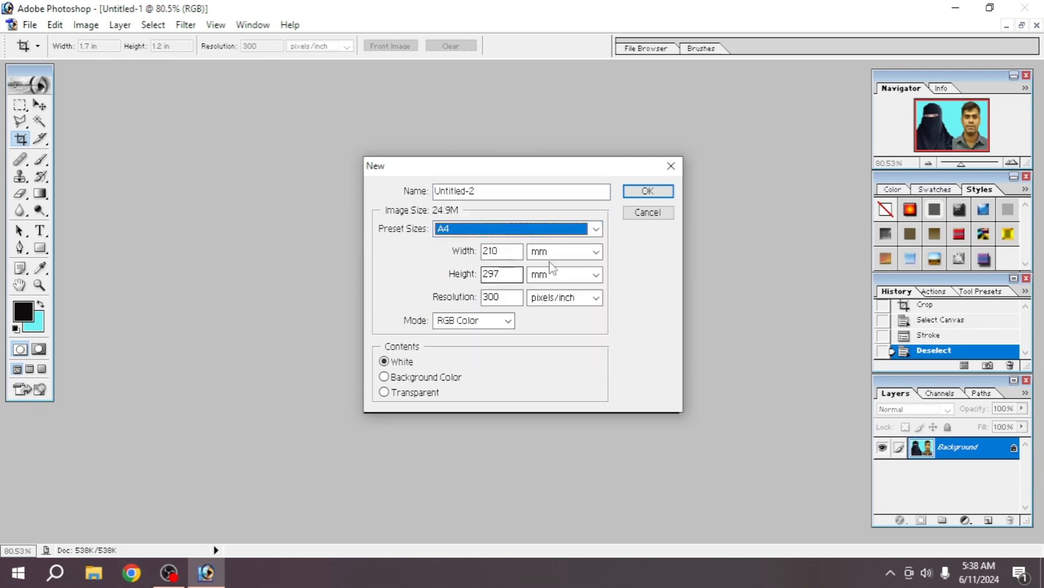
left_click(649, 194)
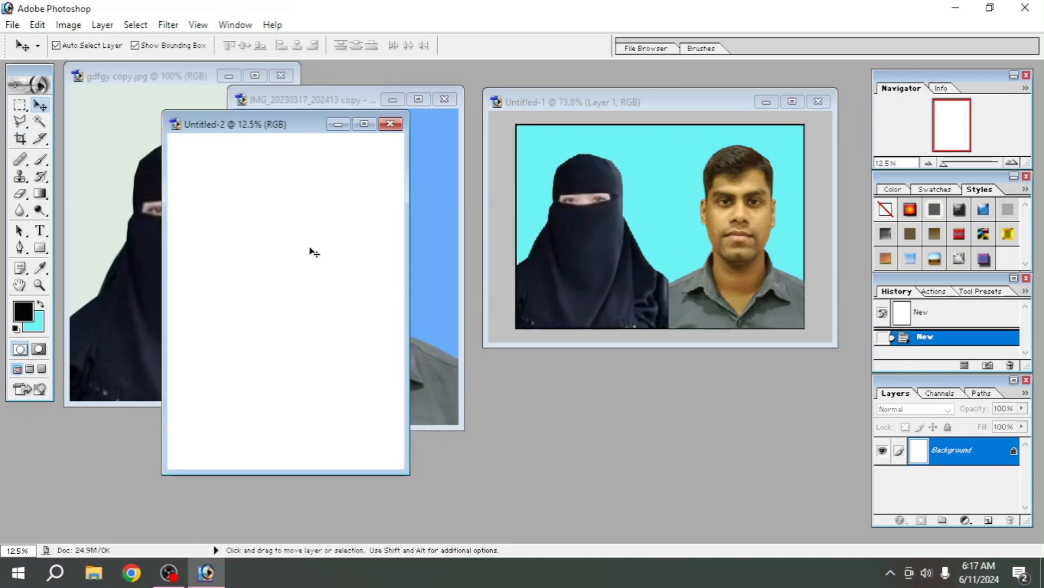
Copy the bordered joint photo's layers onto the A4 page and position them in its upper-left corner
left_click(604, 236)
left_click_drag(603, 236, 189, 164)
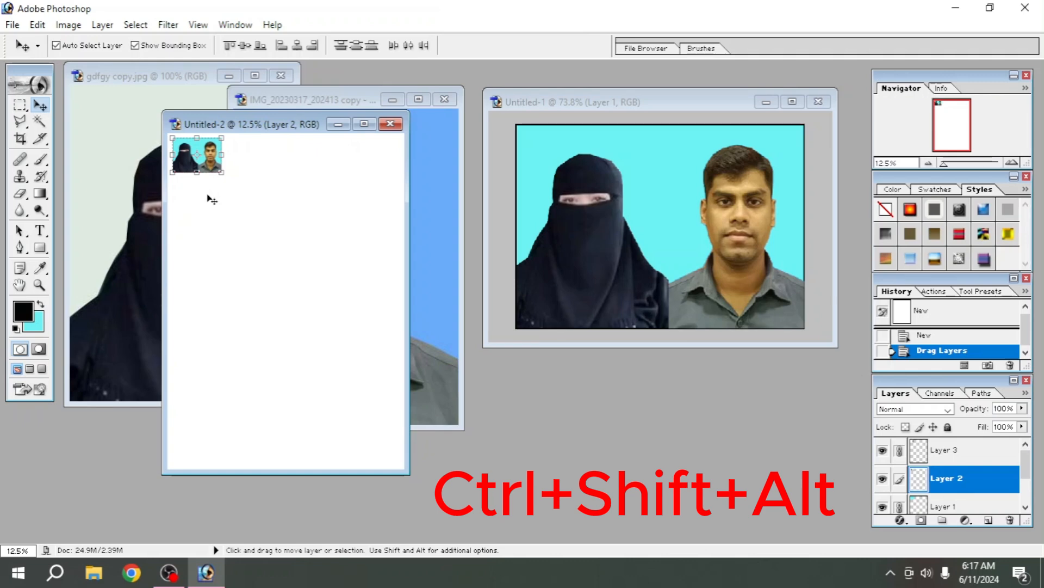
mouse_move(204, 163)
left_mouse_down()
mouse_move(268, 163)
mouse_move(202, 166)
mouse_move(217, 169)
left_mouse_up()
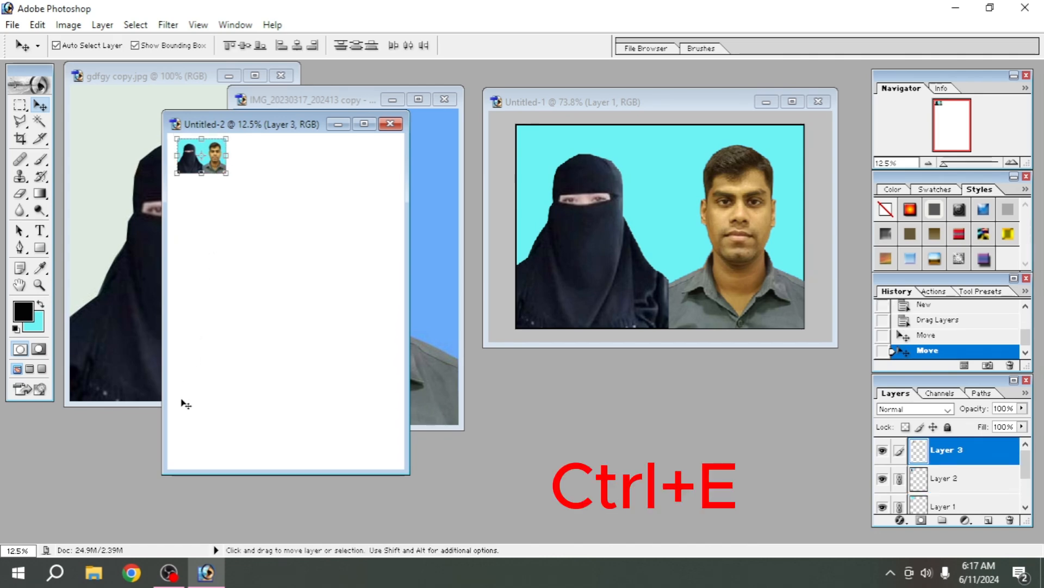
Merge the linked photo layers on the A4 page and duplicate the joint photo into rows of four across the page
key("ctrl+e")
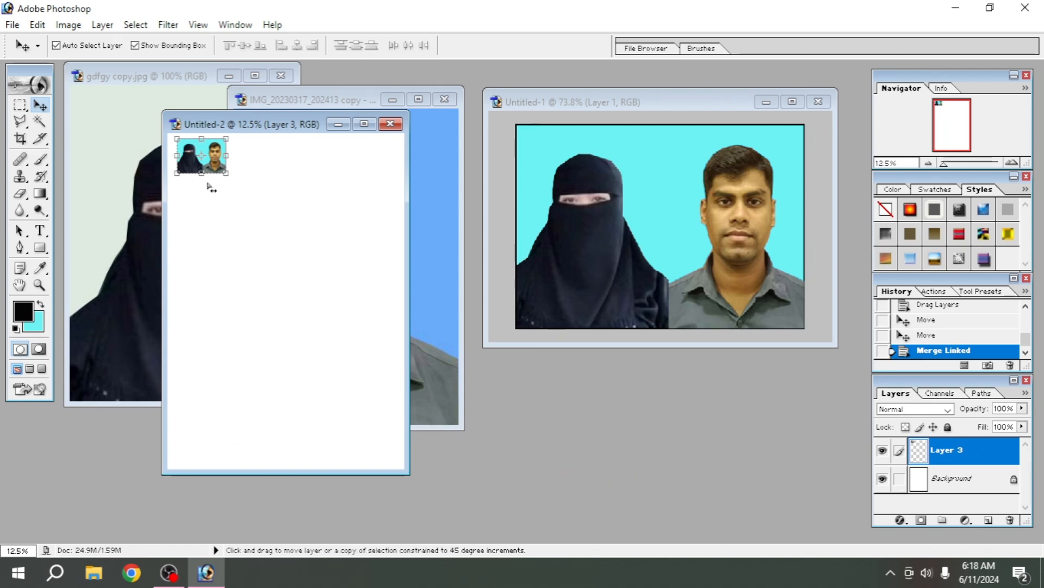
left_click_drag(212, 163, 336, 256)
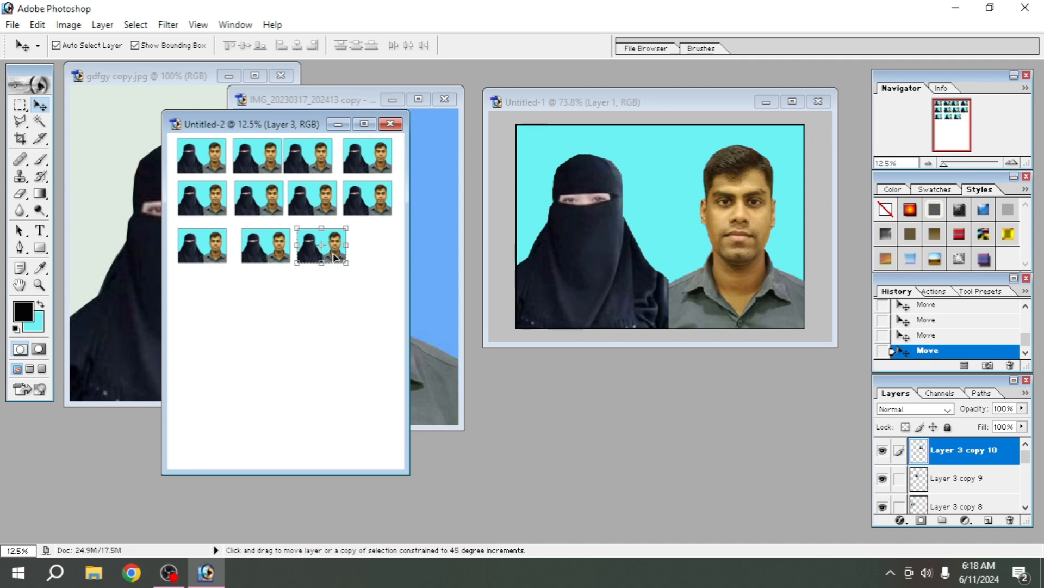